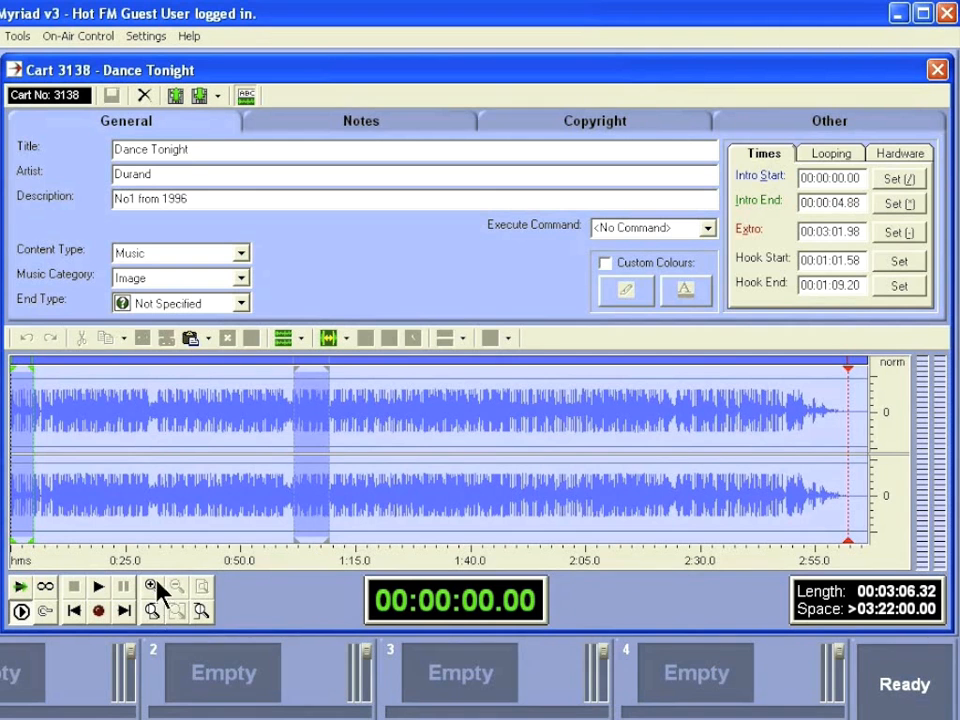
Place the cursor at about 1:30 in the waveform, and zoom in around it and back out to full length
click(427, 440)
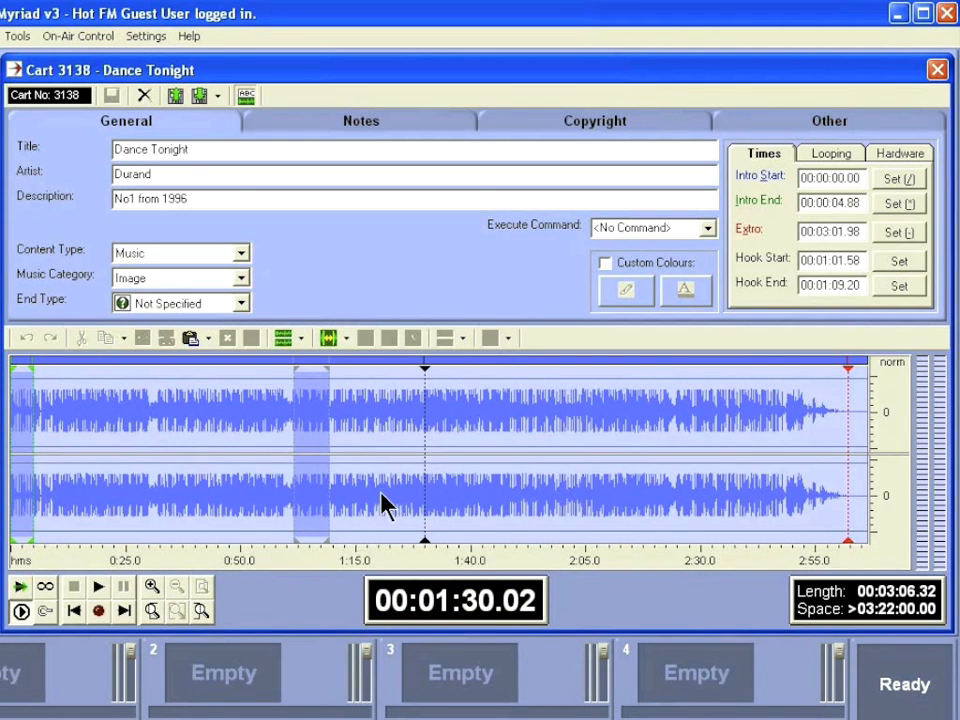
click(152, 588)
click(152, 588)
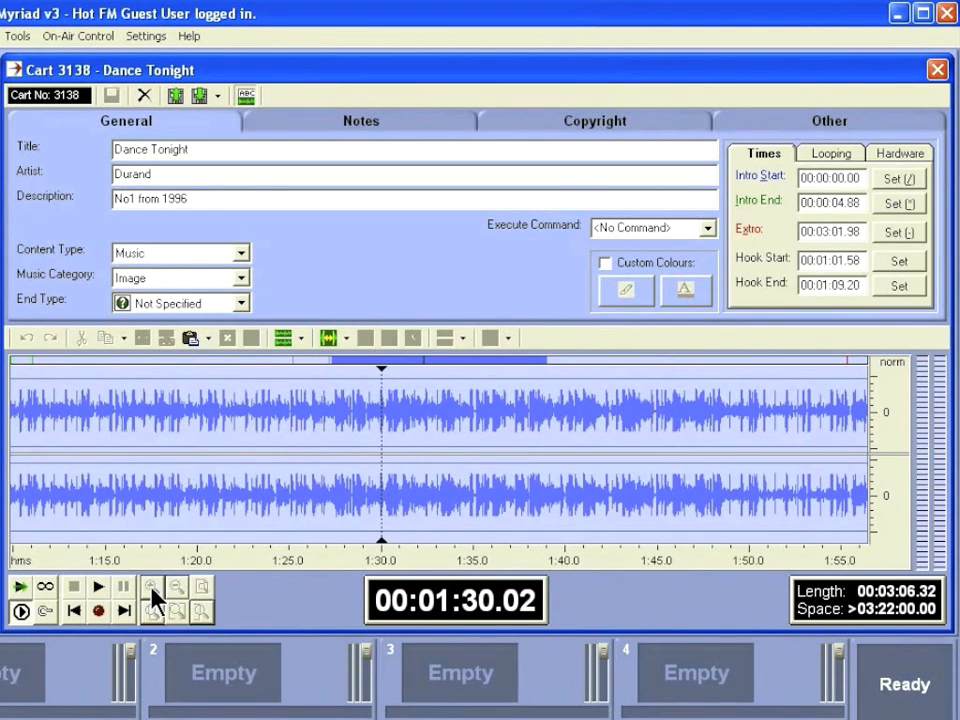
click(152, 588)
click(177, 588)
click(177, 588)
click(177, 588)
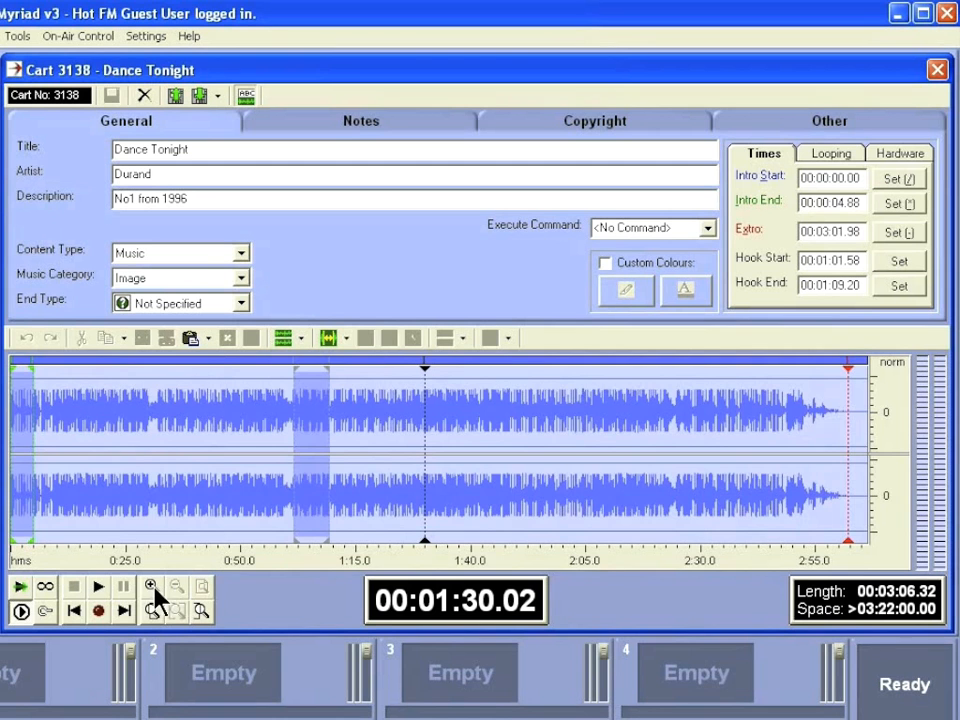
Zoom in on the waveform around the cursor once more, and show the entire audio file
click(152, 588)
click(152, 588)
click(152, 588)
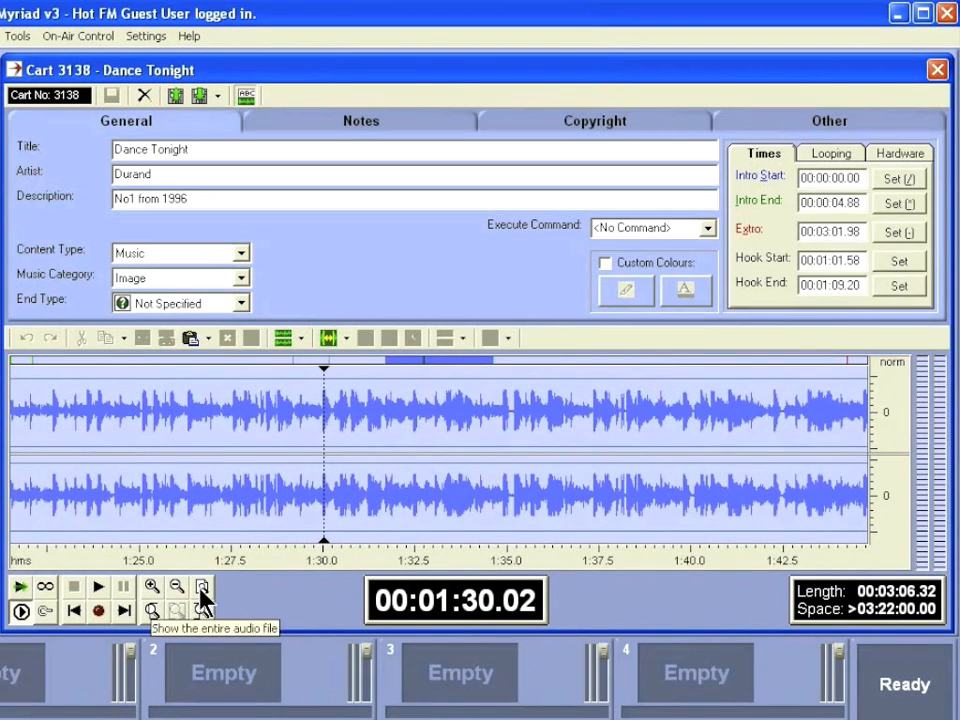
click(203, 588)
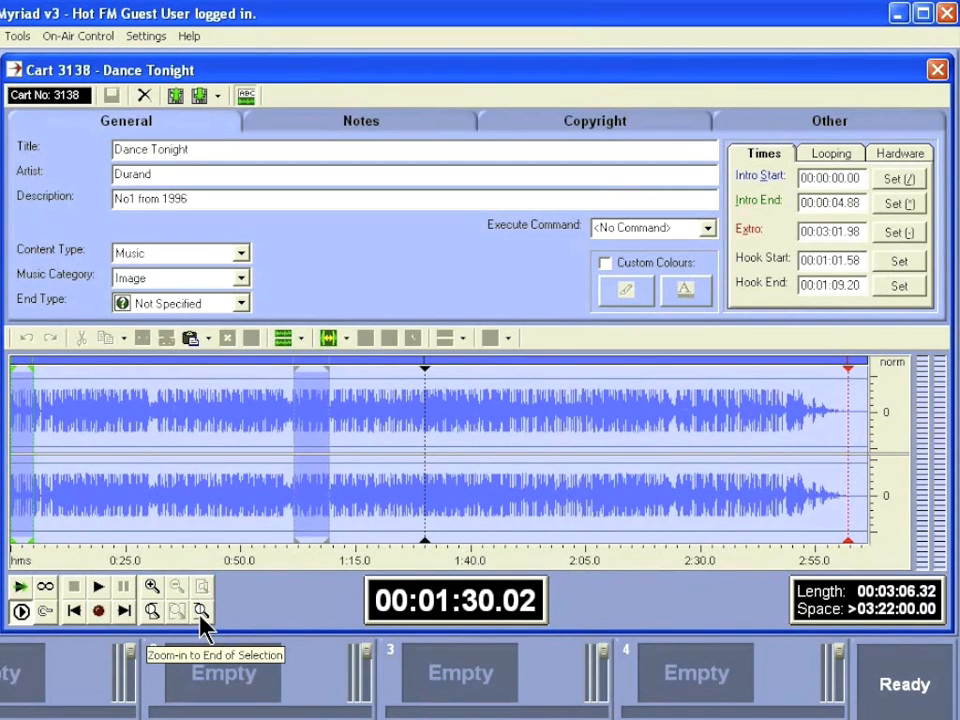
Zoom in around the cursor and select about 10.8 seconds of audio starting at about 1:24
click(201, 611)
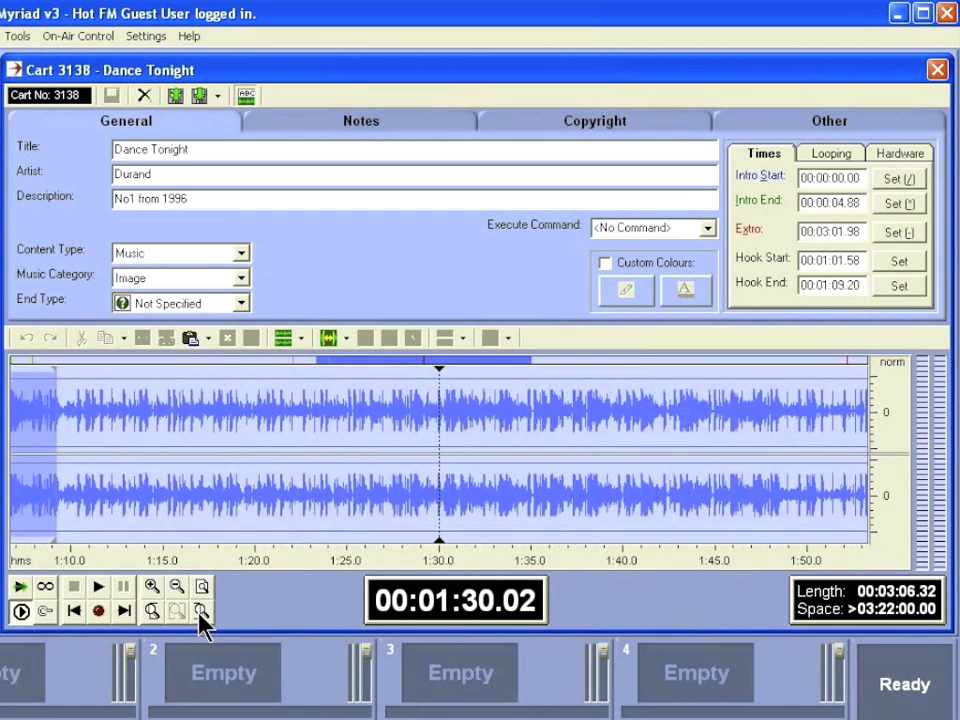
click(201, 611)
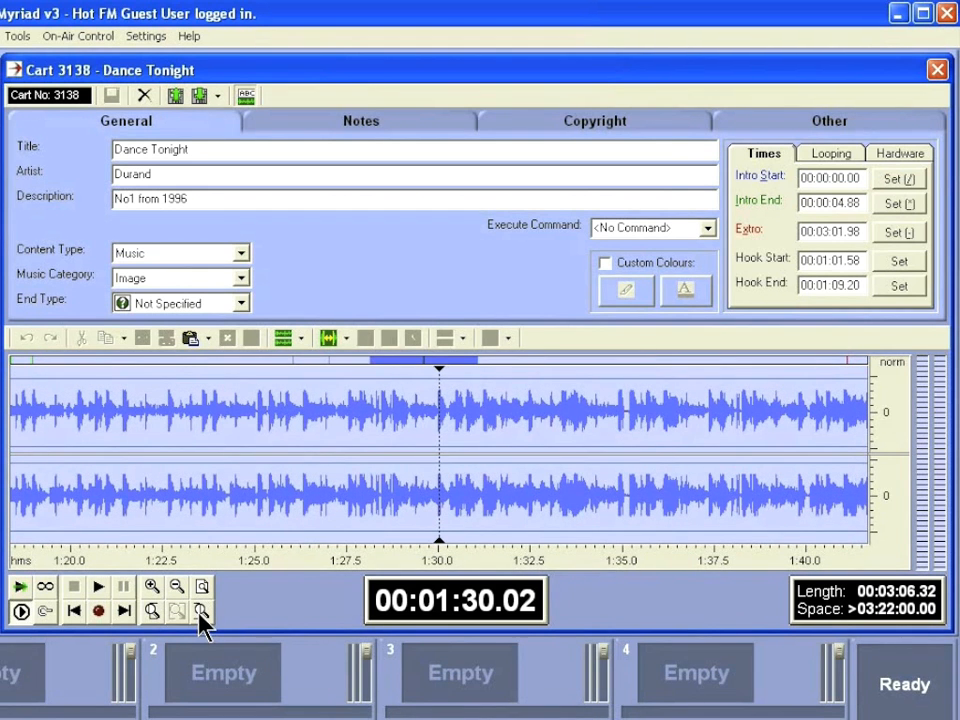
click(218, 462)
drag(220, 461, 617, 461)
Zoom in to the end of the selection, zoom closely to its start, and fit the entire selection in view
click(202, 611)
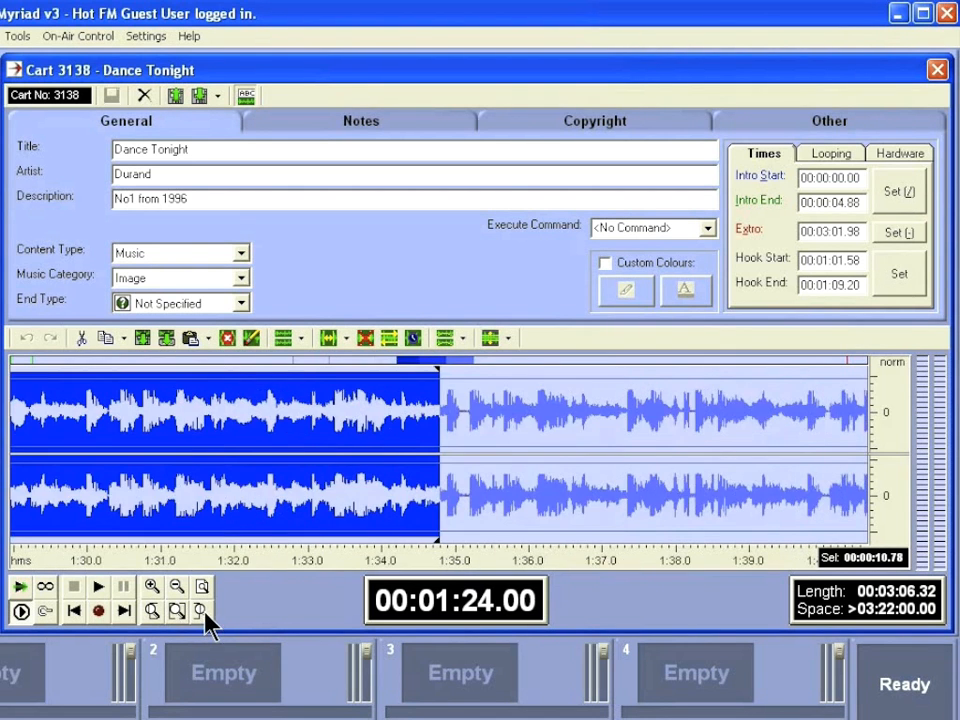
click(179, 613)
click(151, 612)
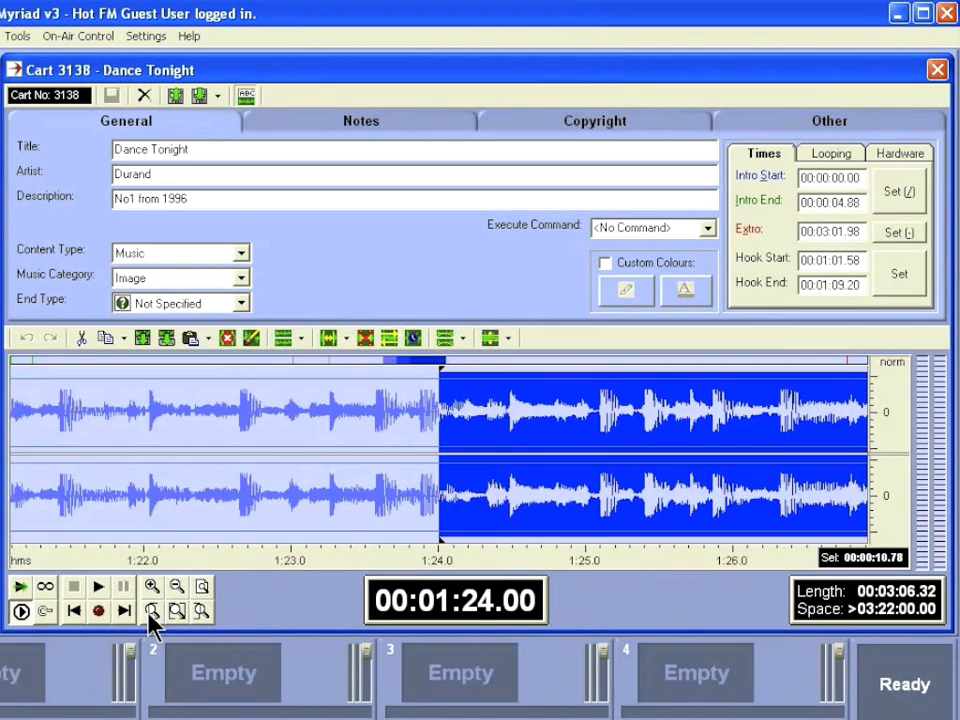
click(151, 612)
click(151, 612)
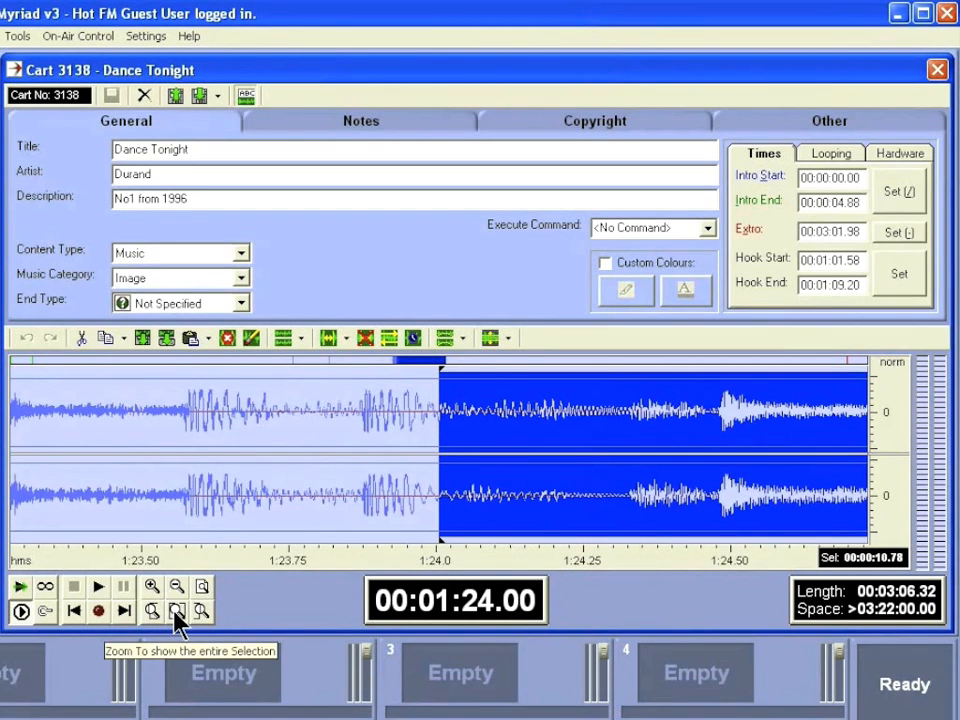
click(176, 611)
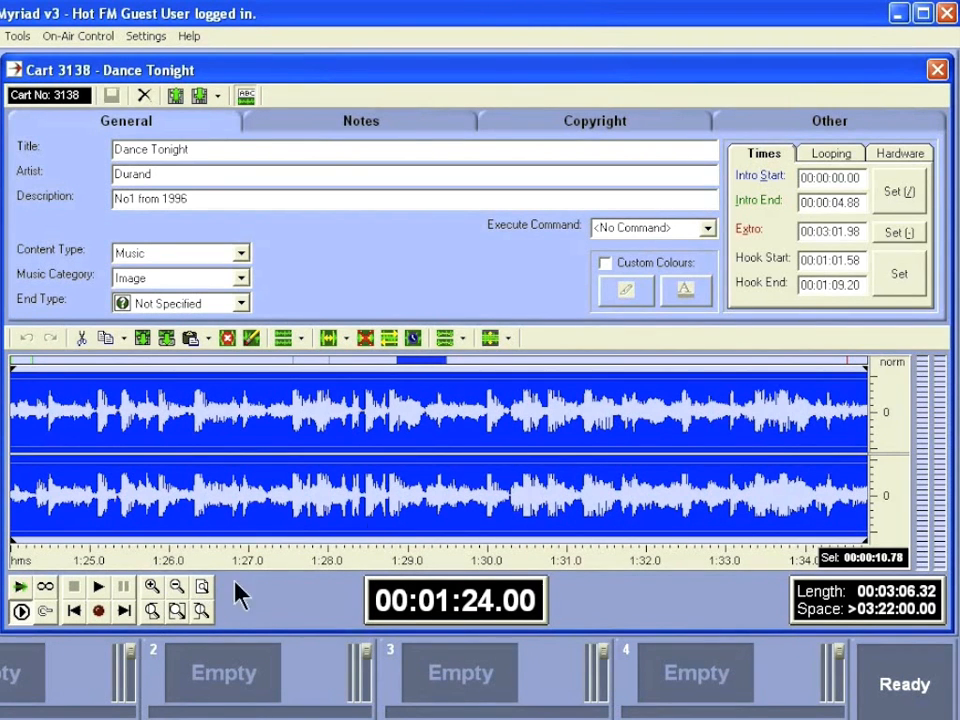
Zoom out around the selection, shift the visible range to about 1:45–2:08, and show the entire audio file
click(196, 587)
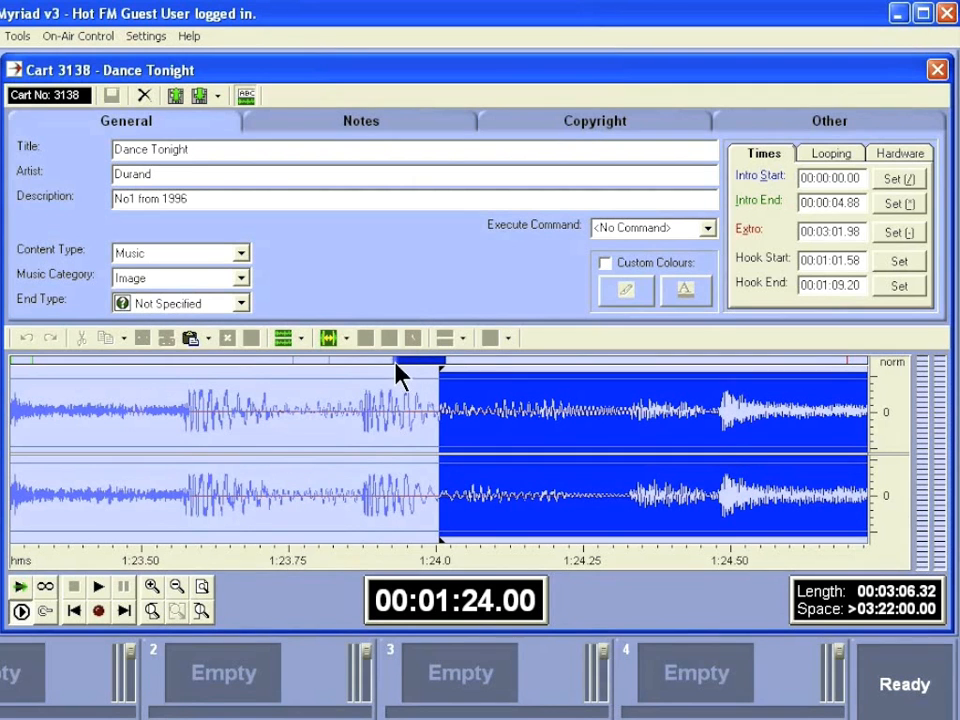
click(177, 586)
click(177, 586)
click(177, 586)
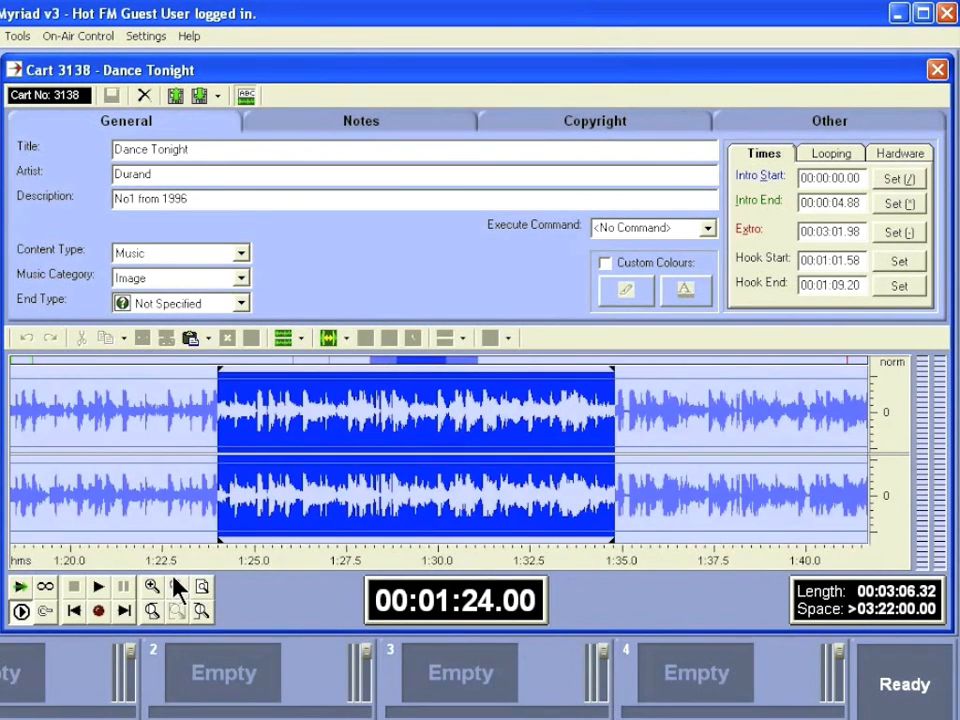
drag(456, 369, 583, 364)
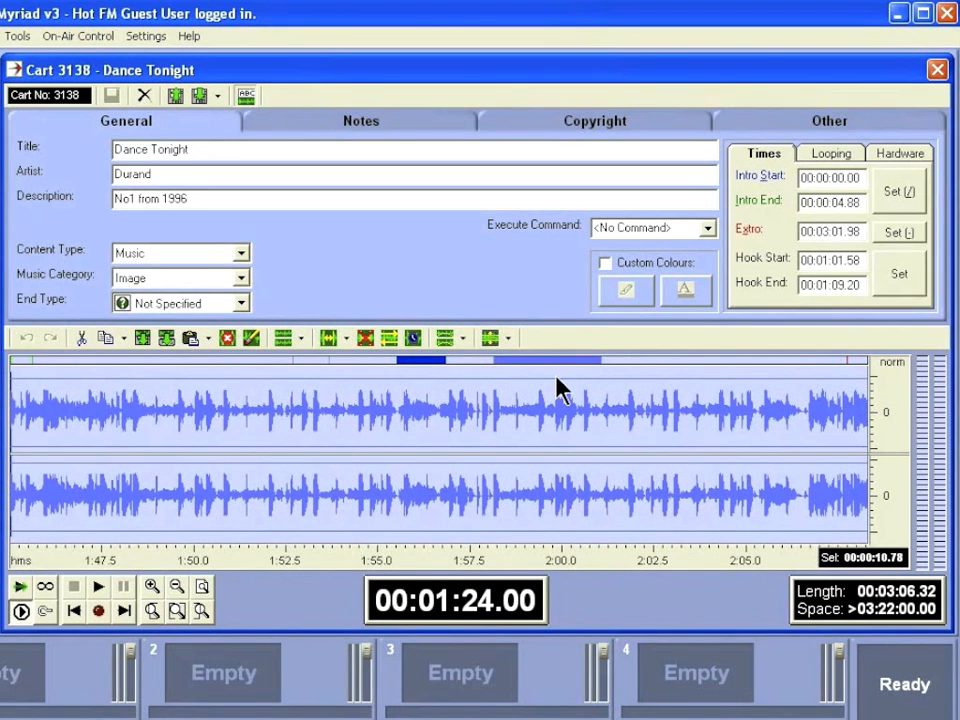
click(200, 586)
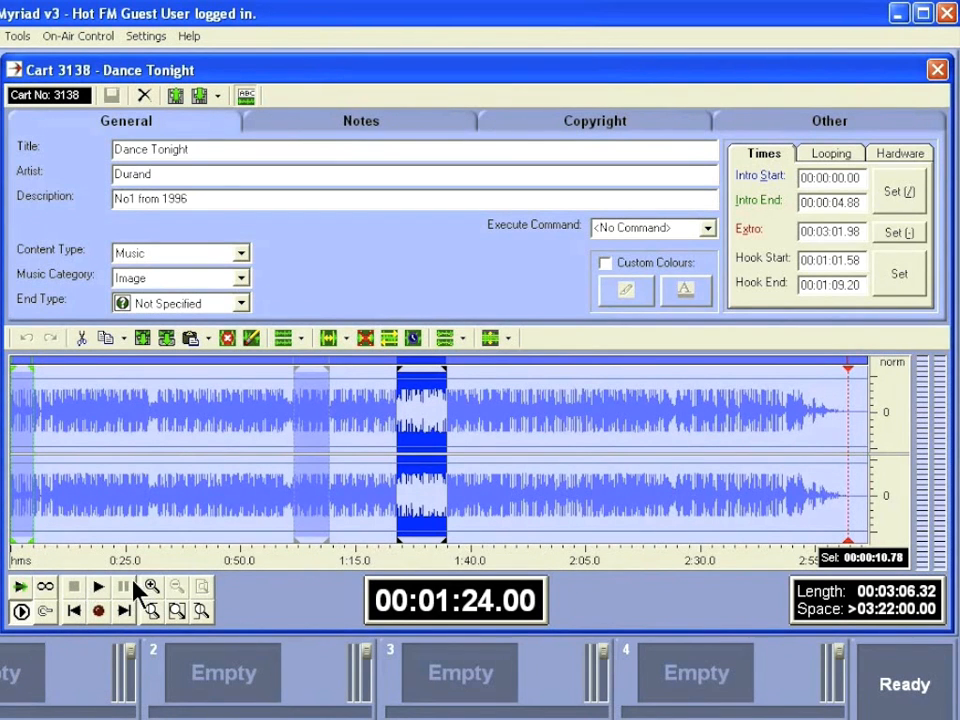
Place the cursor at about 1:48.6 and play from there, pausing and resuming once before stopping playback
click(510, 500)
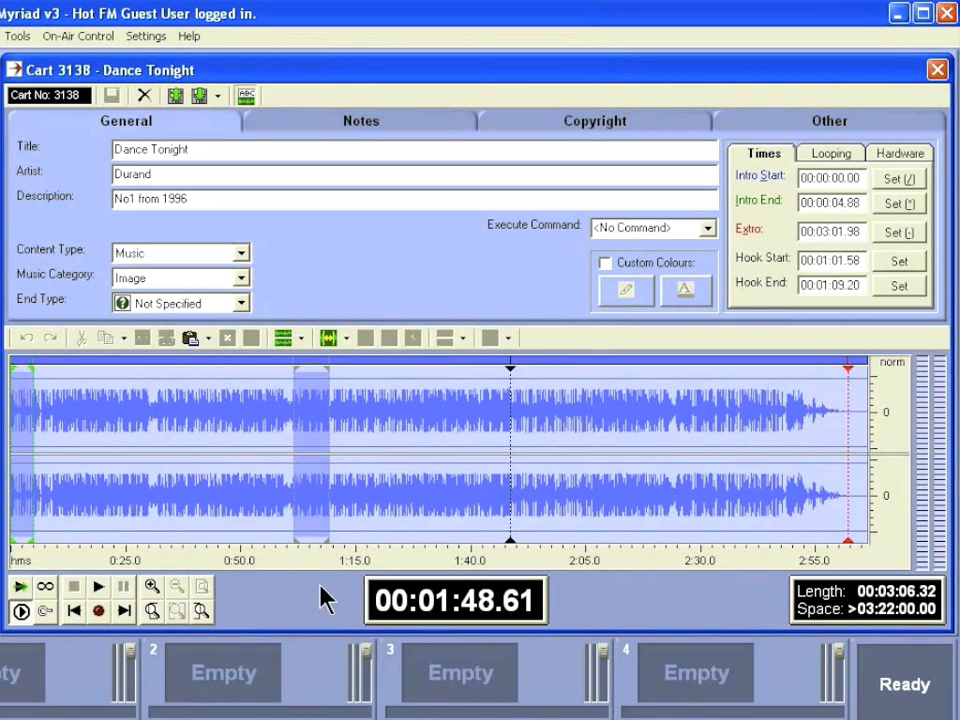
click(98, 590)
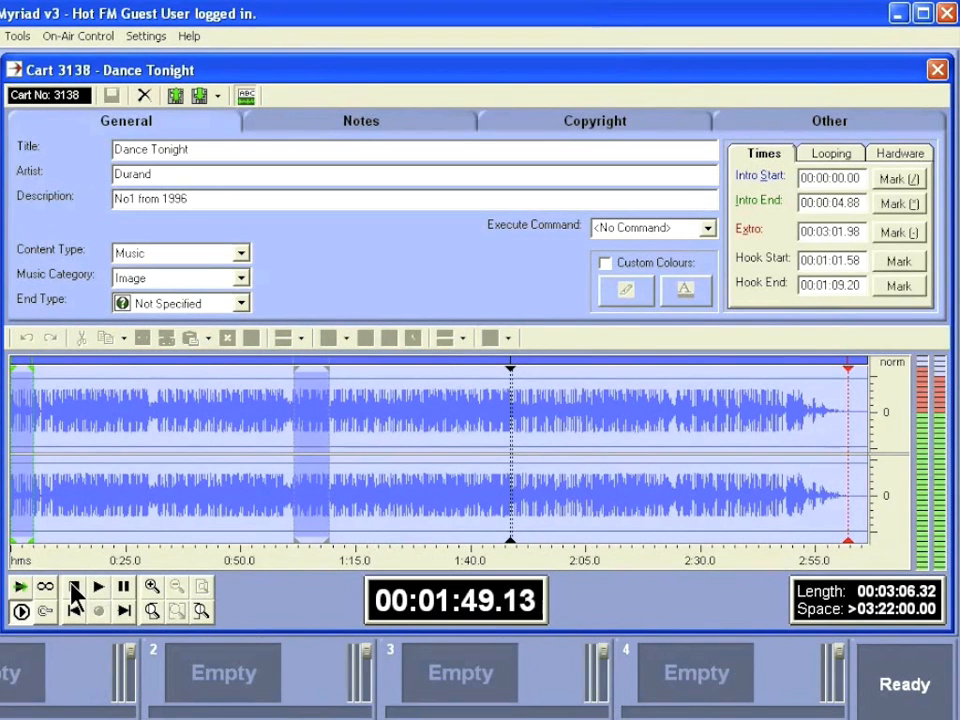
click(124, 590)
click(123, 592)
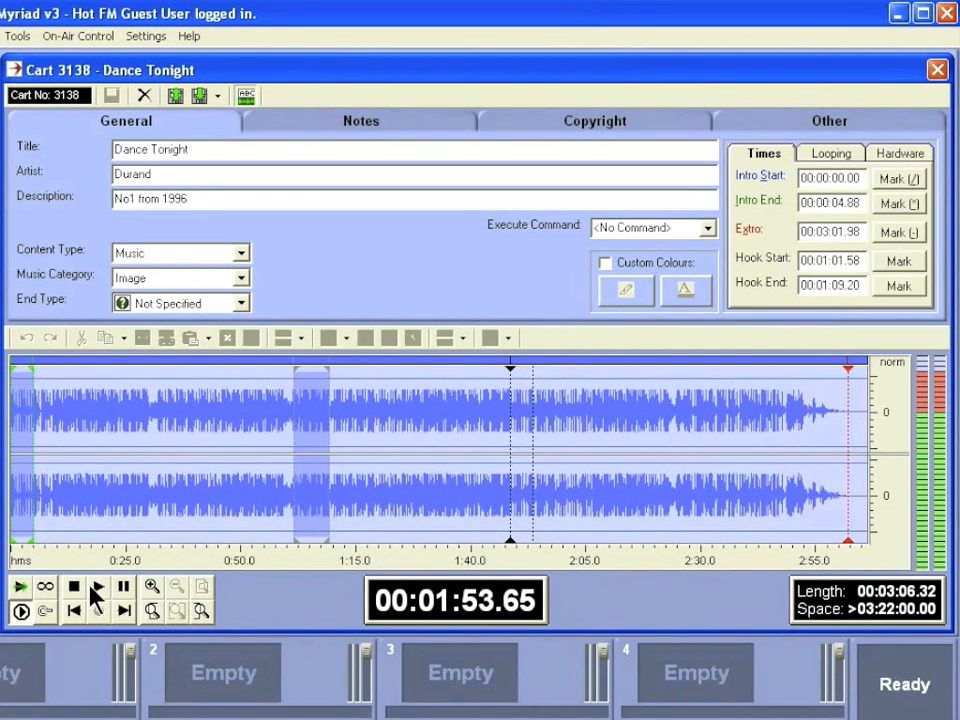
click(74, 588)
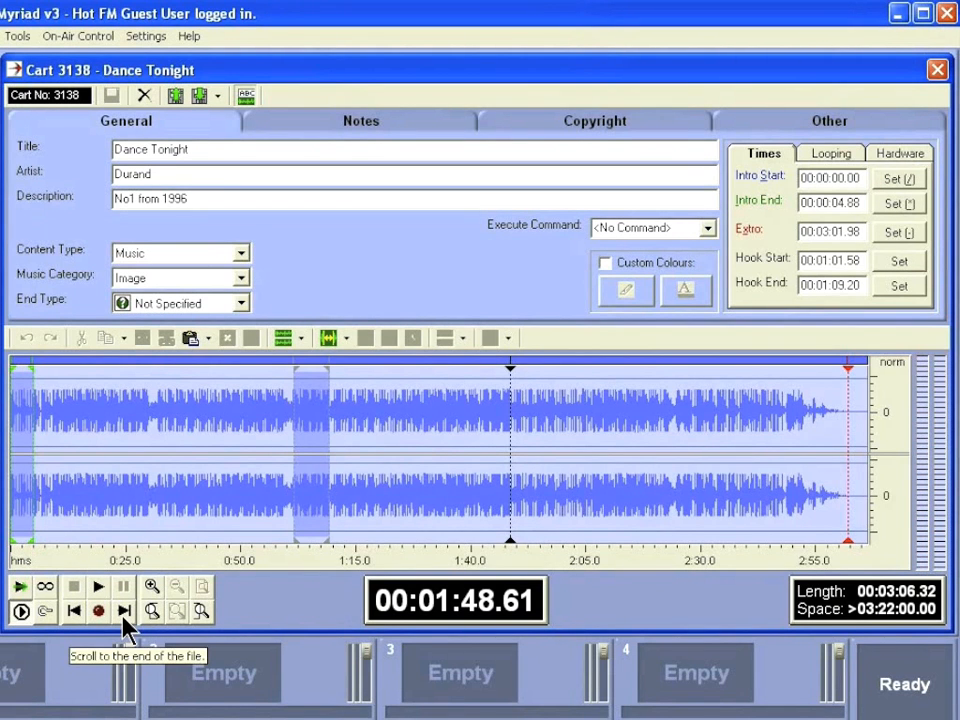
Jump the cursor to the end of the file, back to the start, and to the end again
click(123, 610)
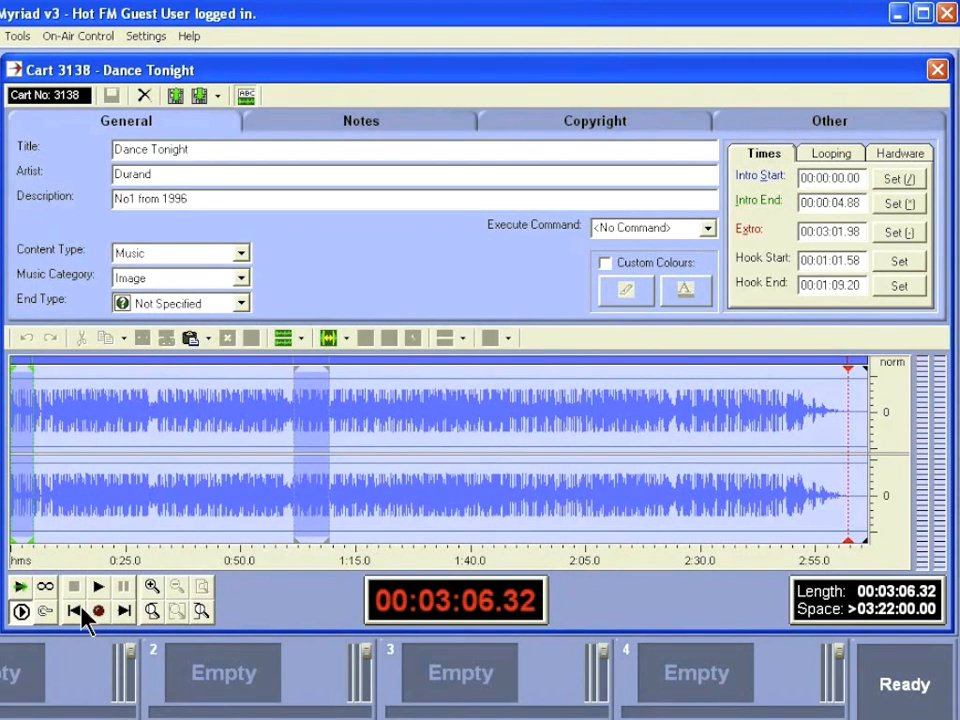
click(73, 610)
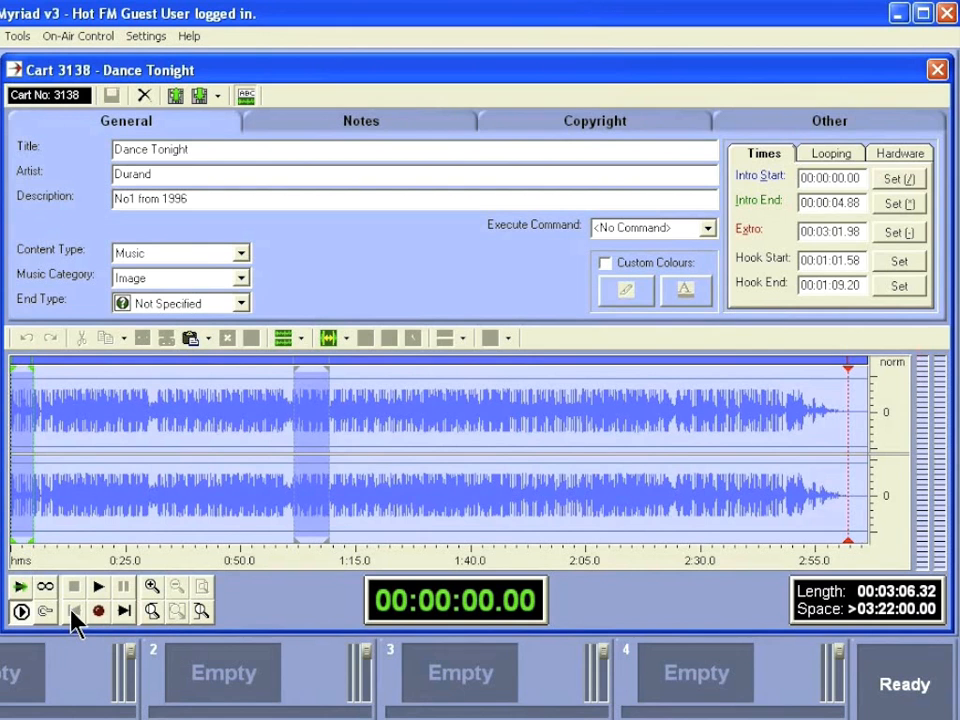
click(123, 610)
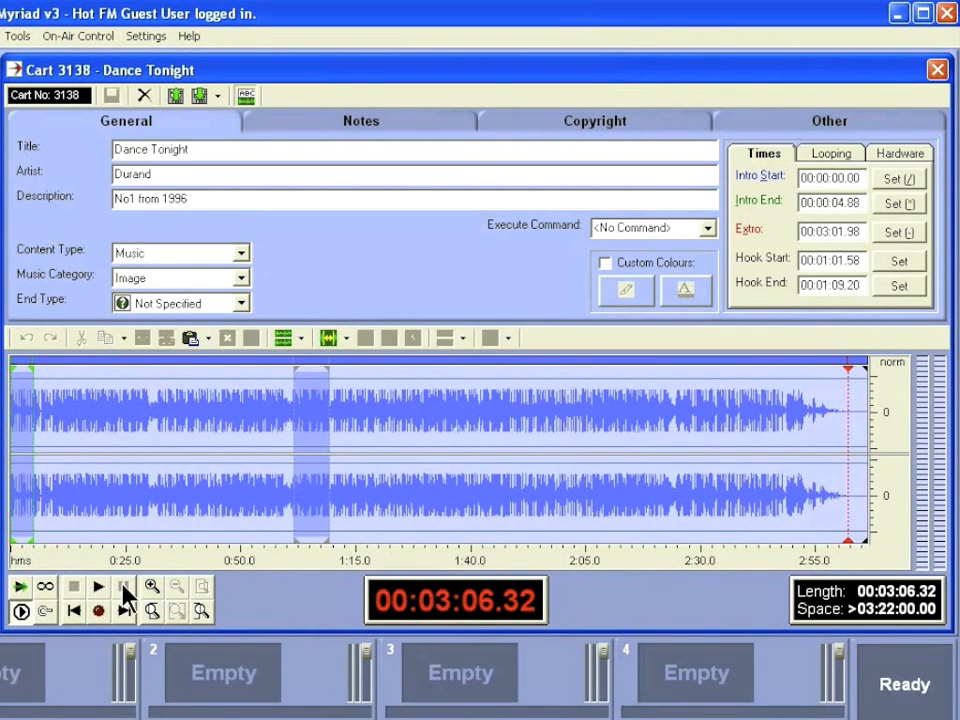
Select about 4.5 seconds of audio from about 1:39, and play it on past the selection's end before stopping
click(21, 612)
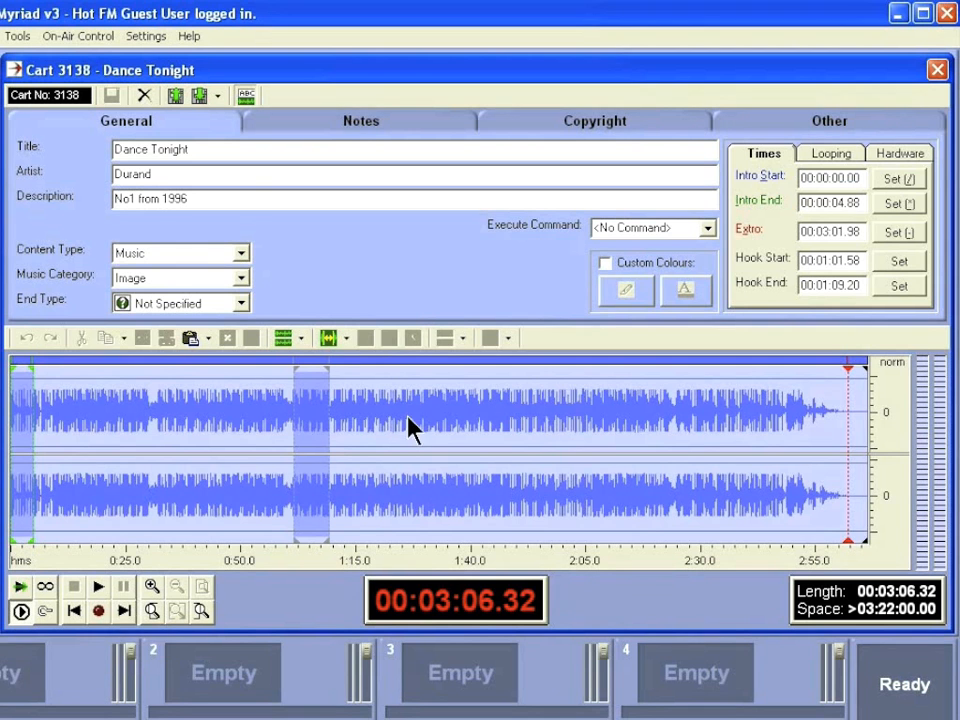
mouse_move(467, 438)
mouse_down()
mouse_move(574, 446)
mouse_move(484, 456)
mouse_up()
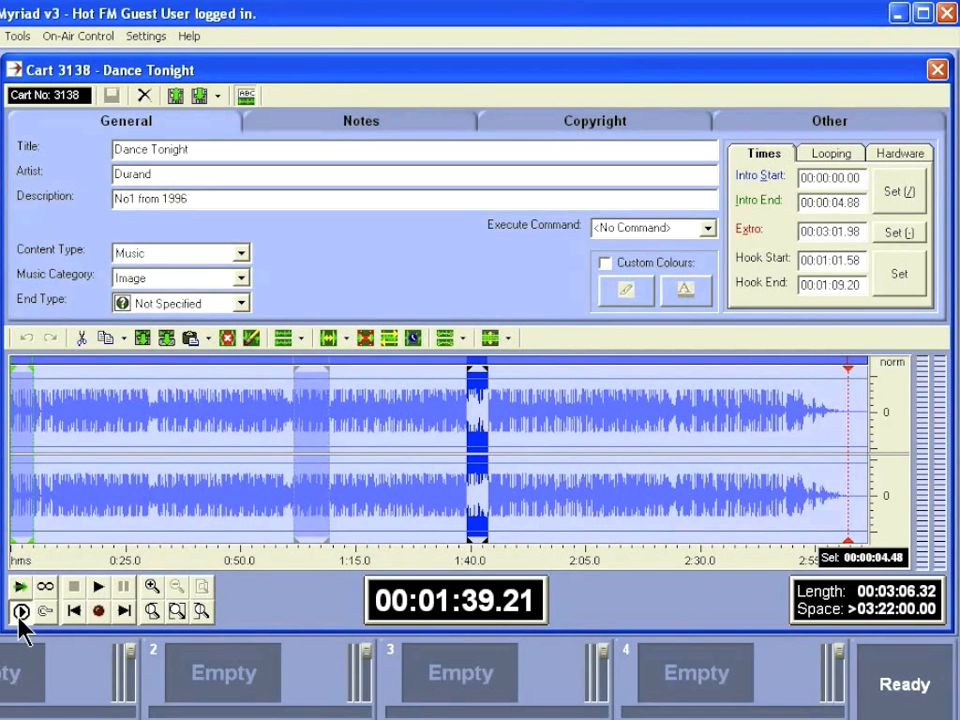
click(97, 586)
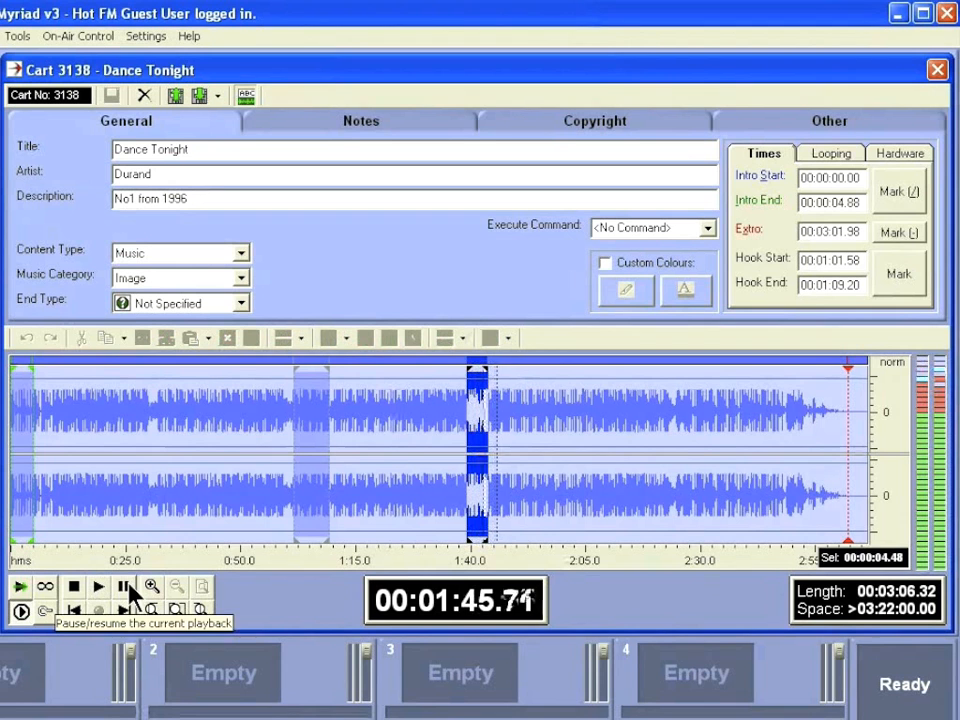
click(74, 586)
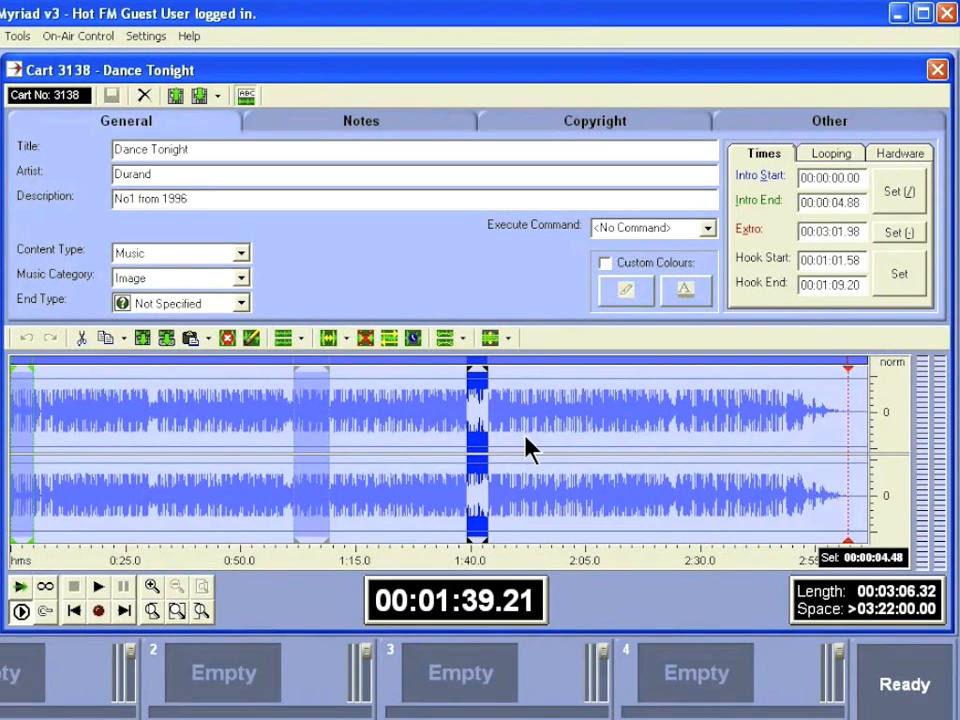
Play only the selected audio, and repeat it in Loop Play Mode before stopping playback
click(20, 588)
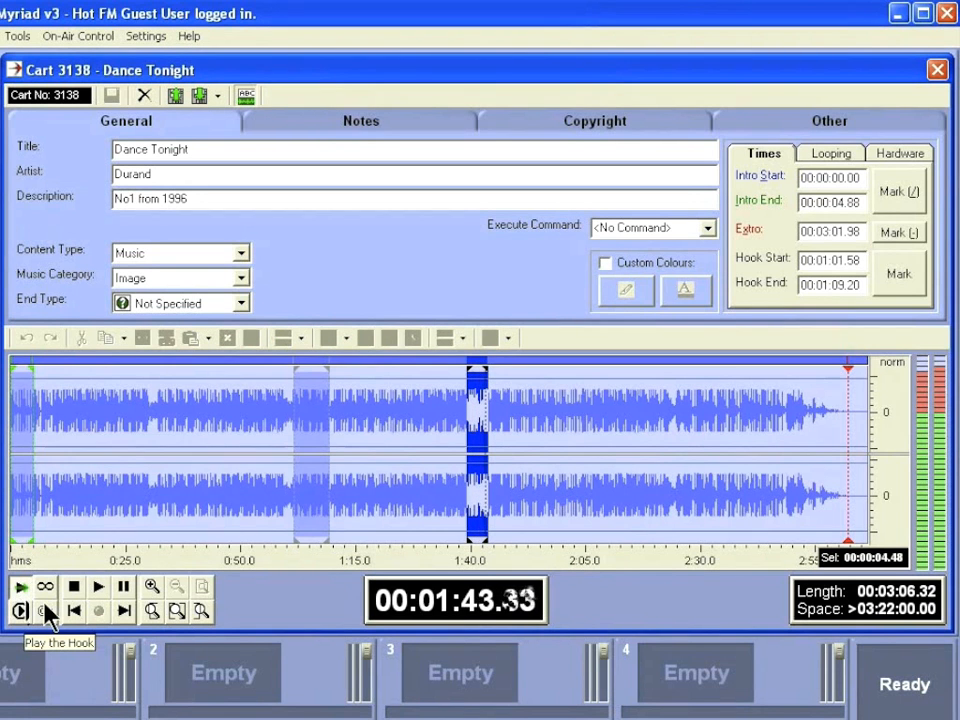
click(44, 606)
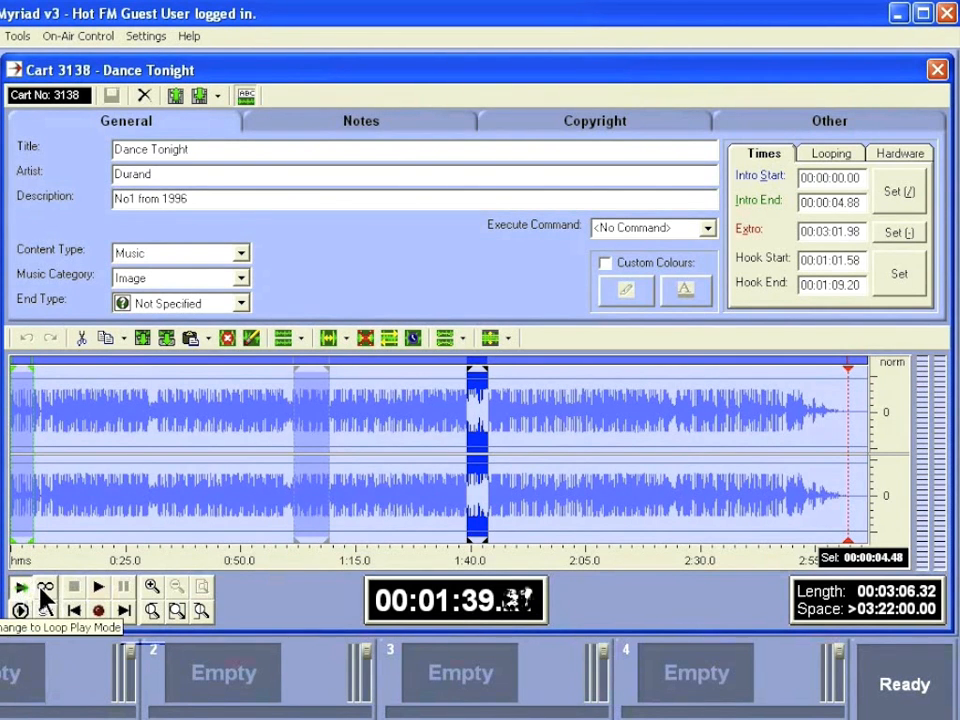
click(41, 592)
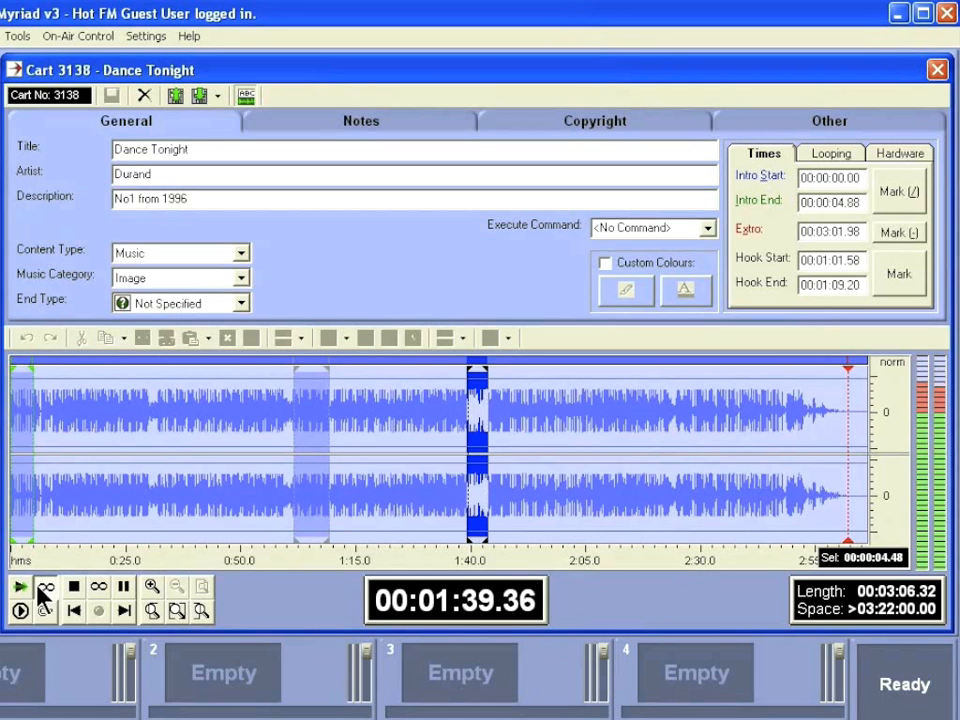
click(73, 586)
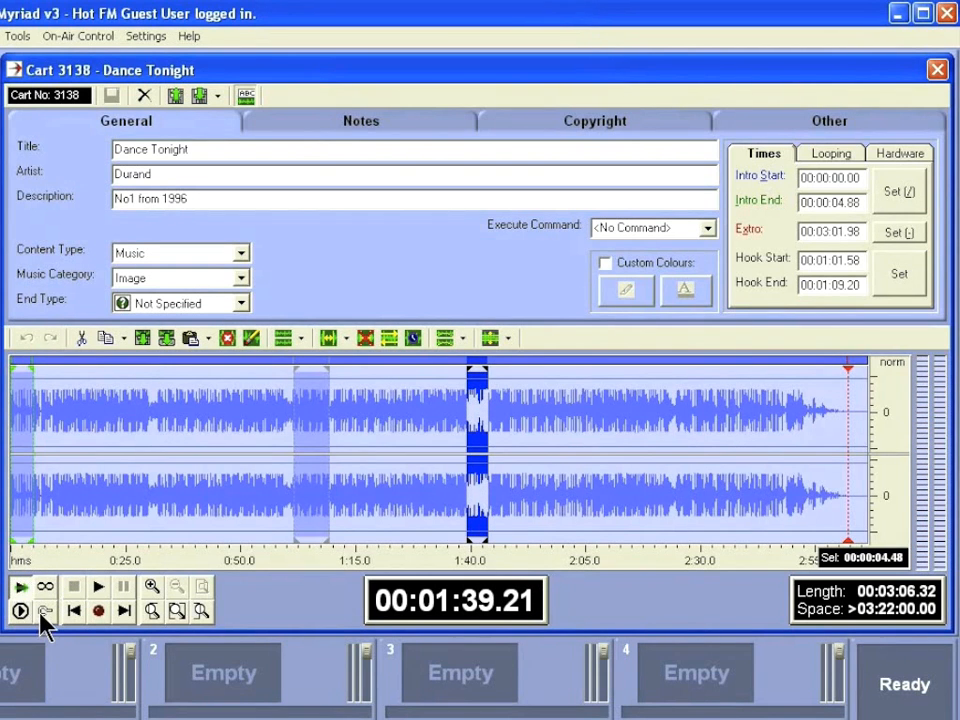
Play the track's hook and stop playback
click(44, 611)
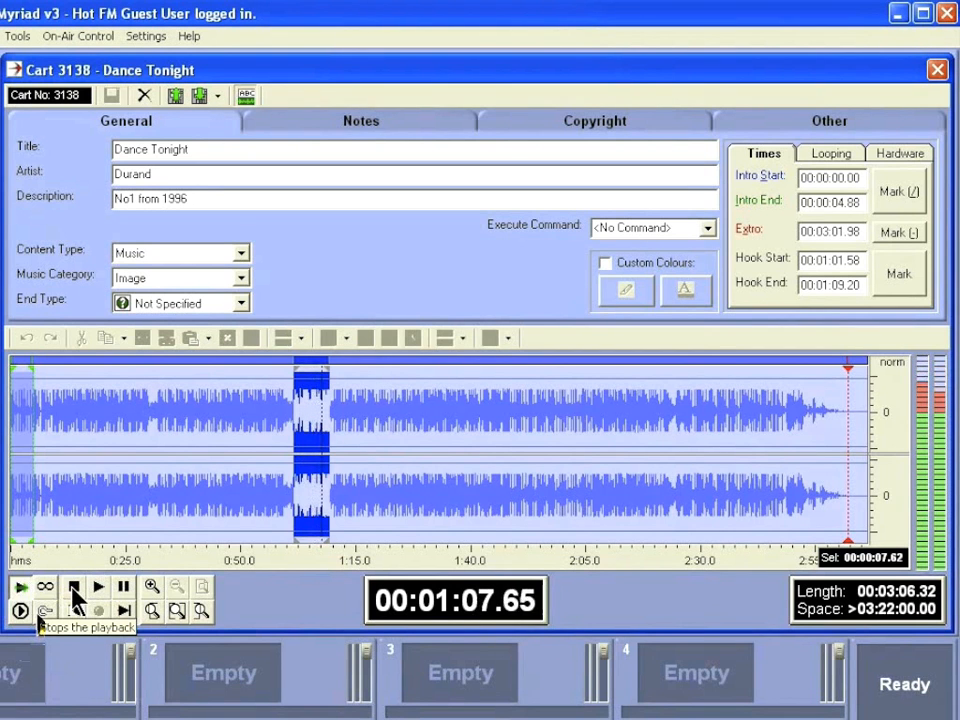
click(73, 590)
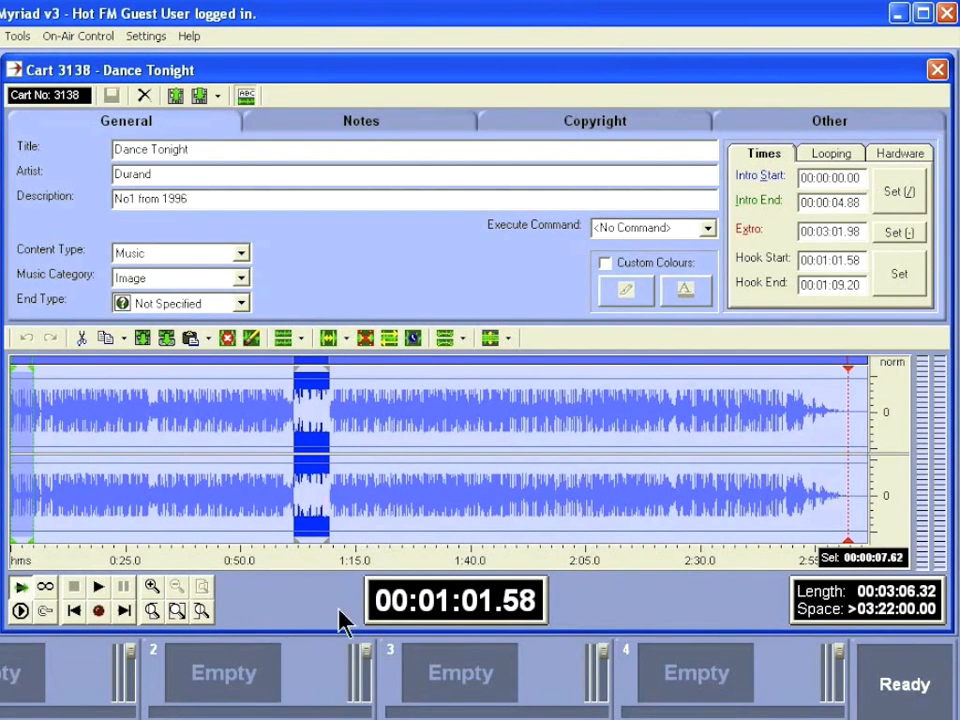
Place the cursor at about 1:30.5, and select about 27.5 seconds of audio starting at about 1:37.6
click(442, 520)
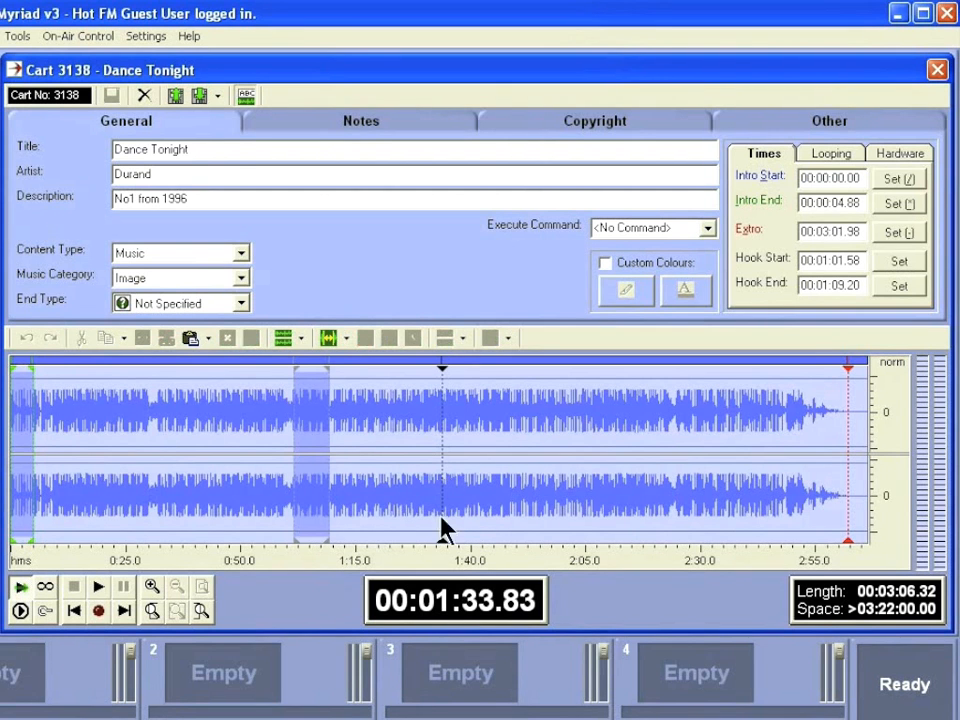
click(427, 510)
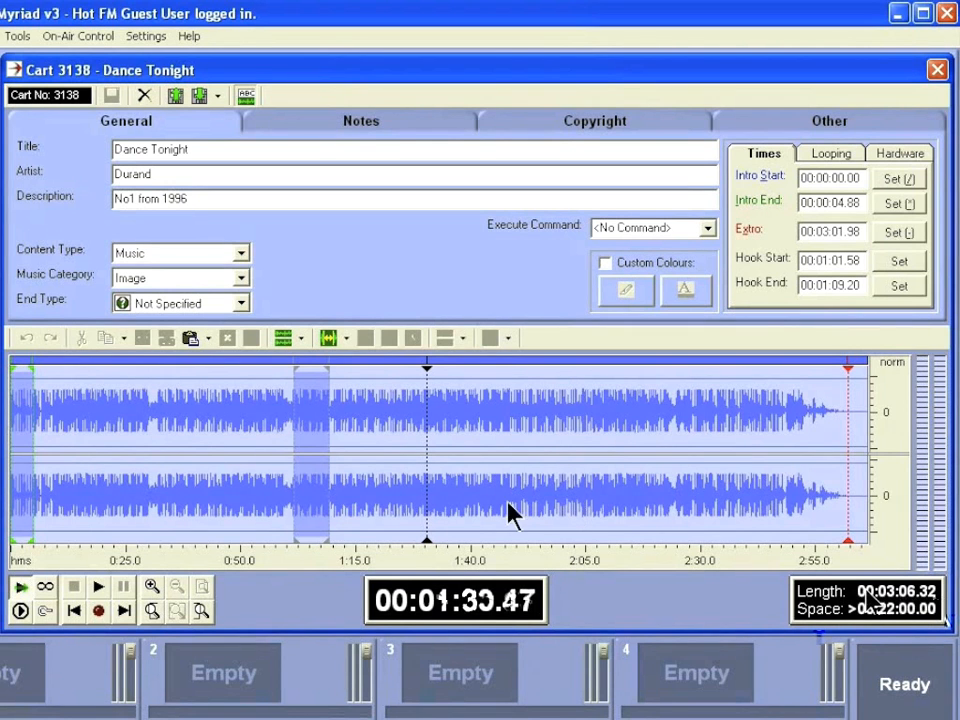
drag(463, 439, 587, 440)
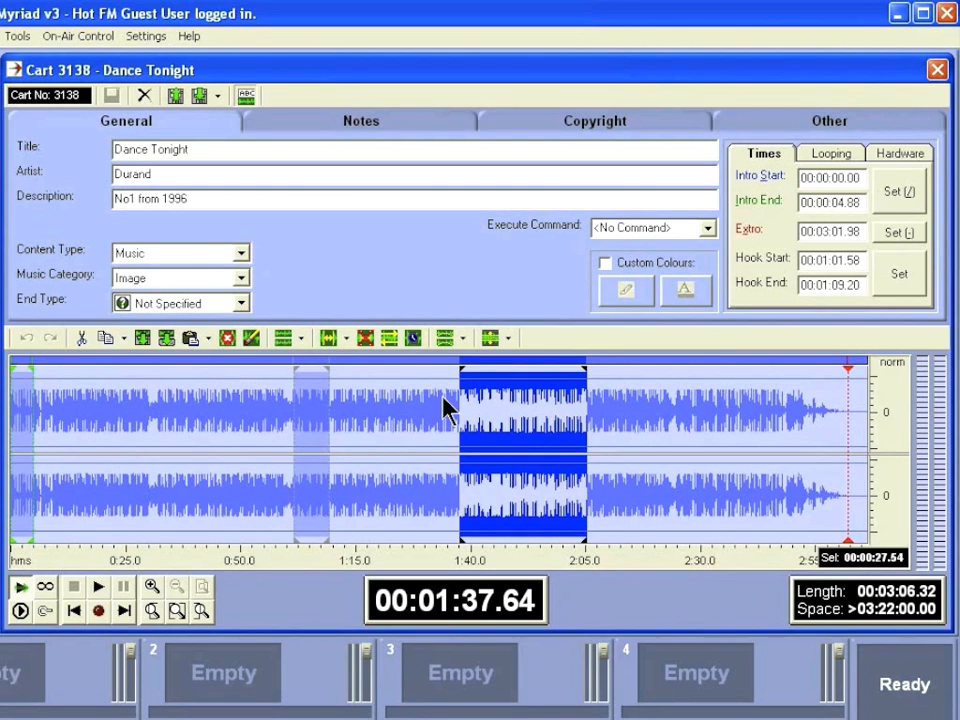
Select about 15.9 seconds of audio starting at about 1:51.75, delete it, and undo the deletion
click(407, 429)
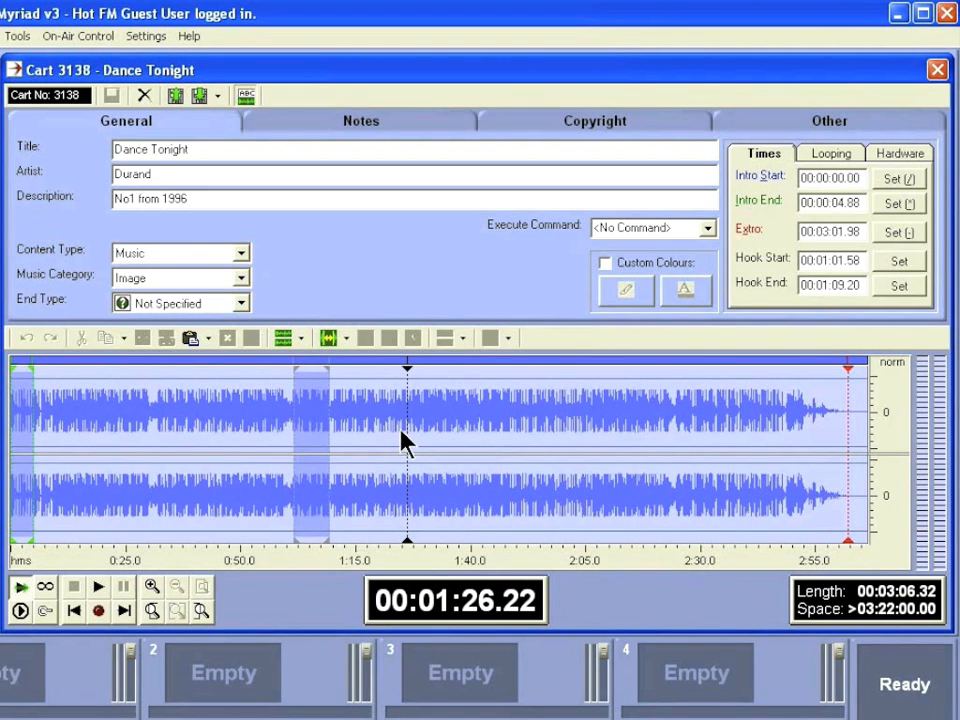
drag(524, 432, 603, 437)
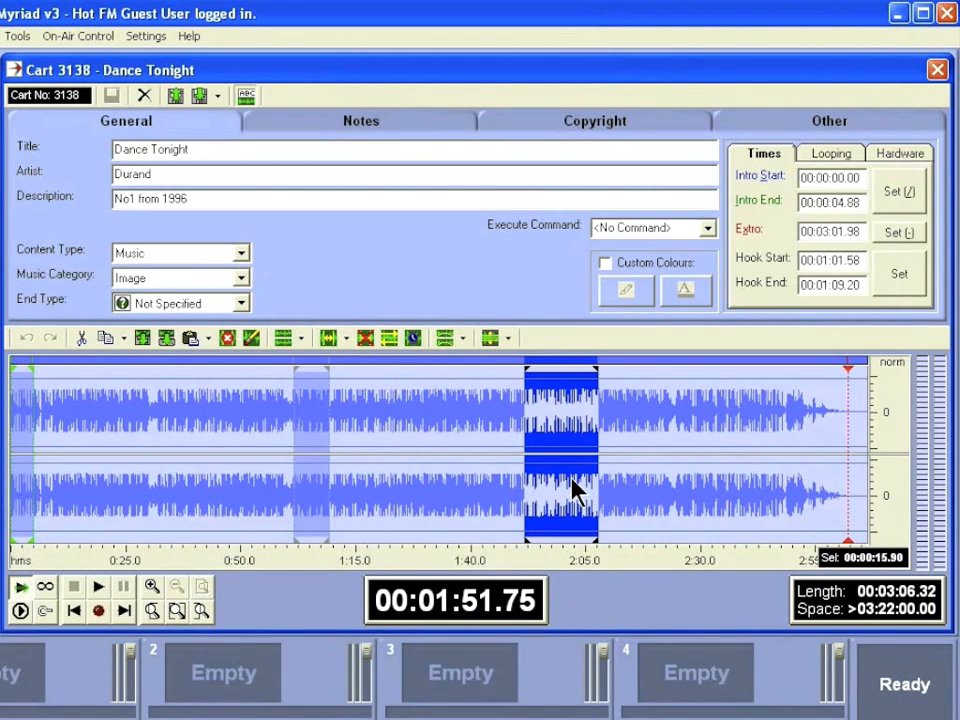
key(Delete)
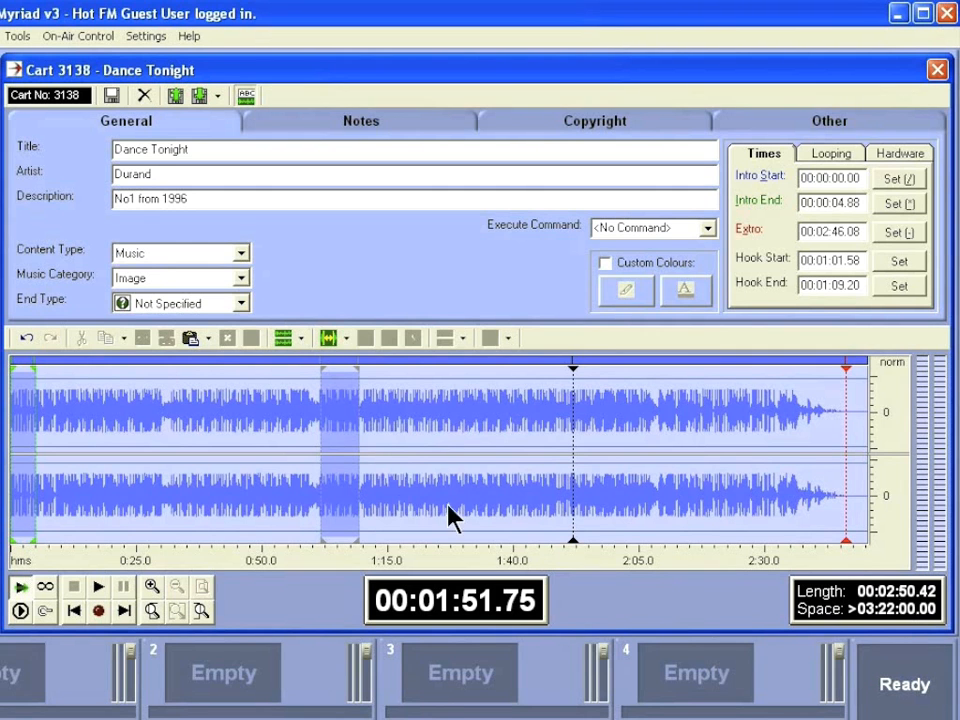
click(24, 338)
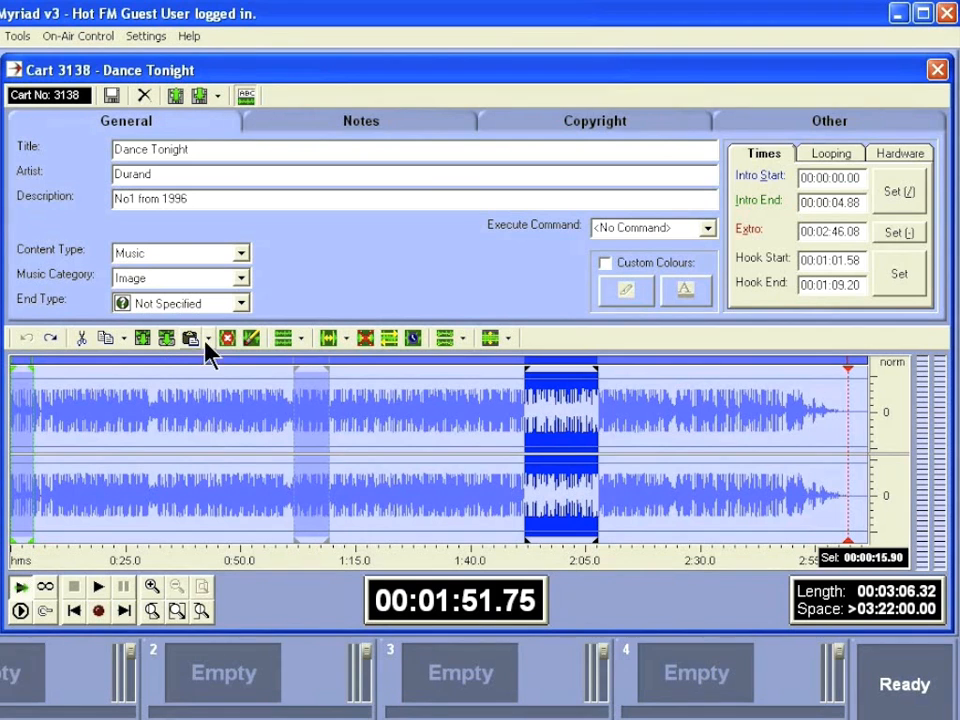
Check the copy options for the selection, and export the selected audio to the empty cart 19
click(123, 339)
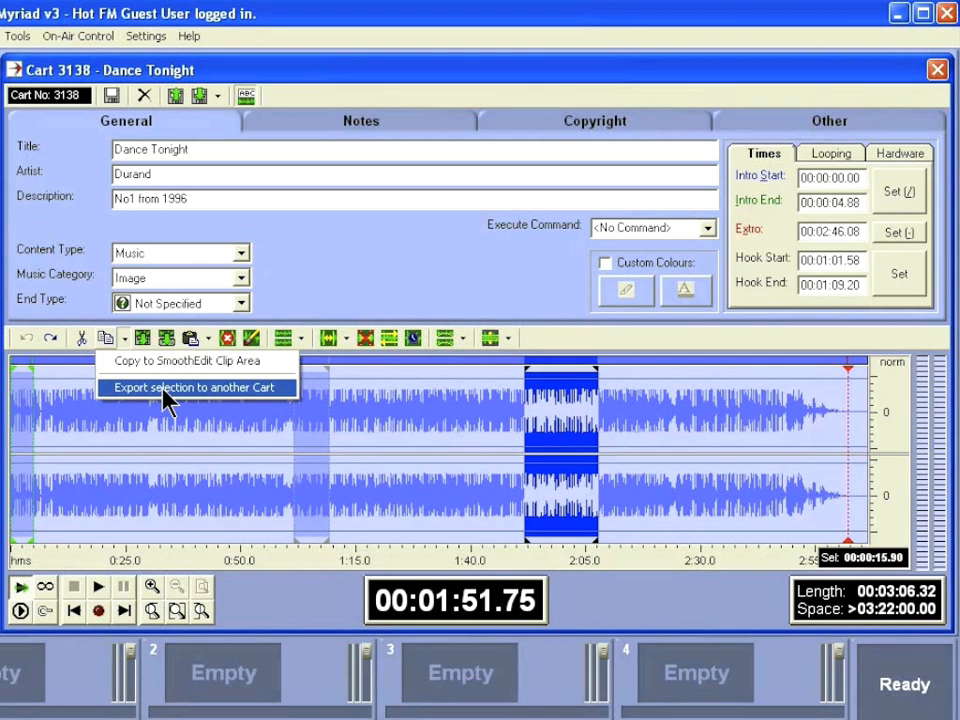
click(123, 340)
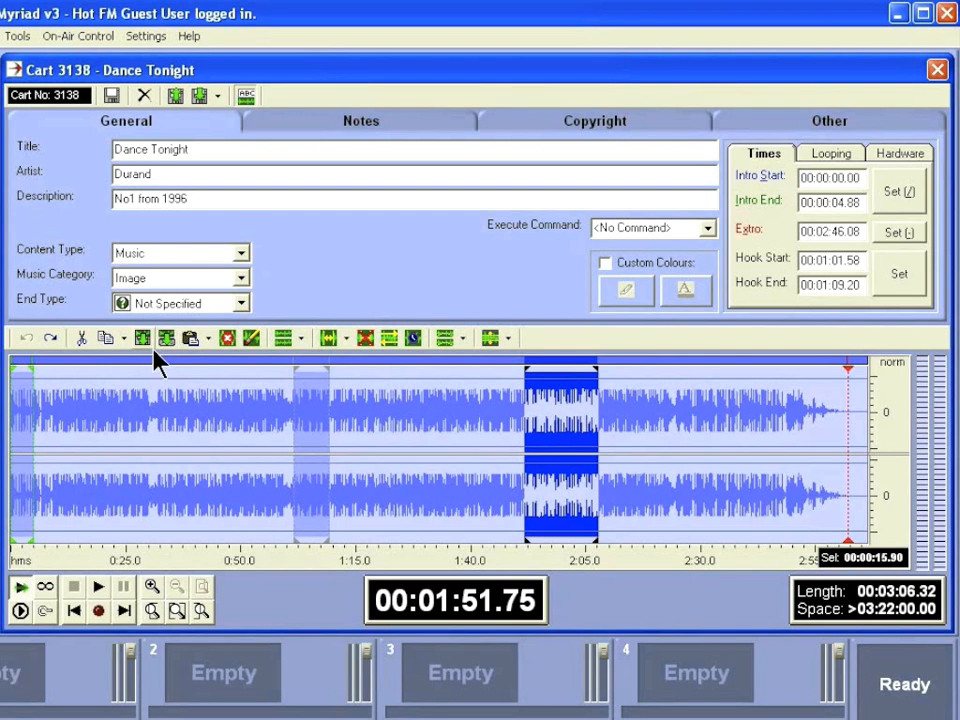
click(168, 339)
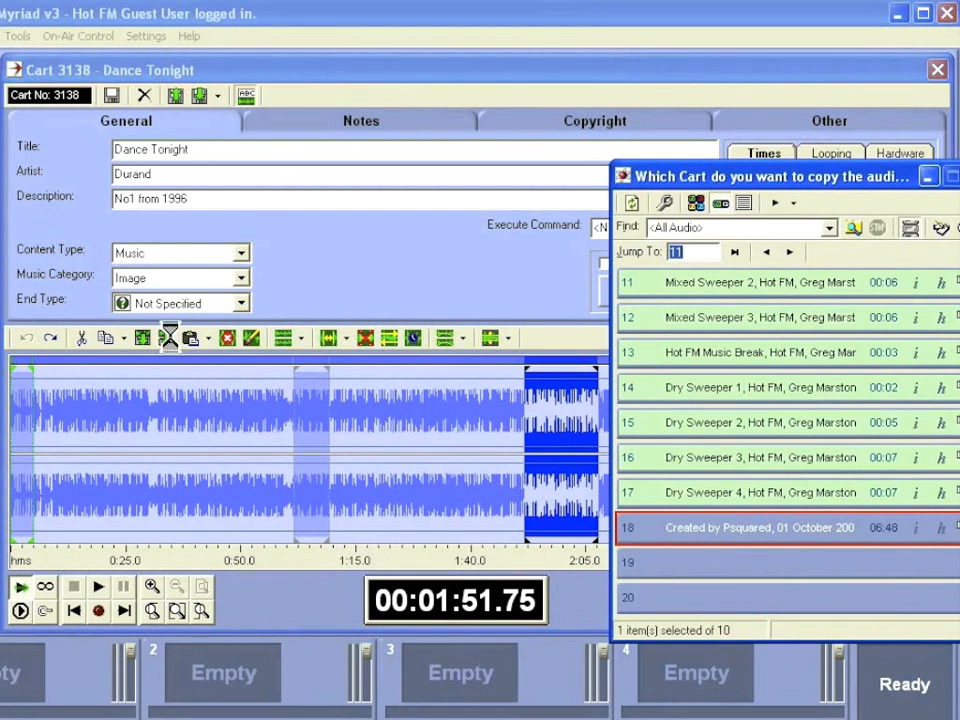
double_click(735, 566)
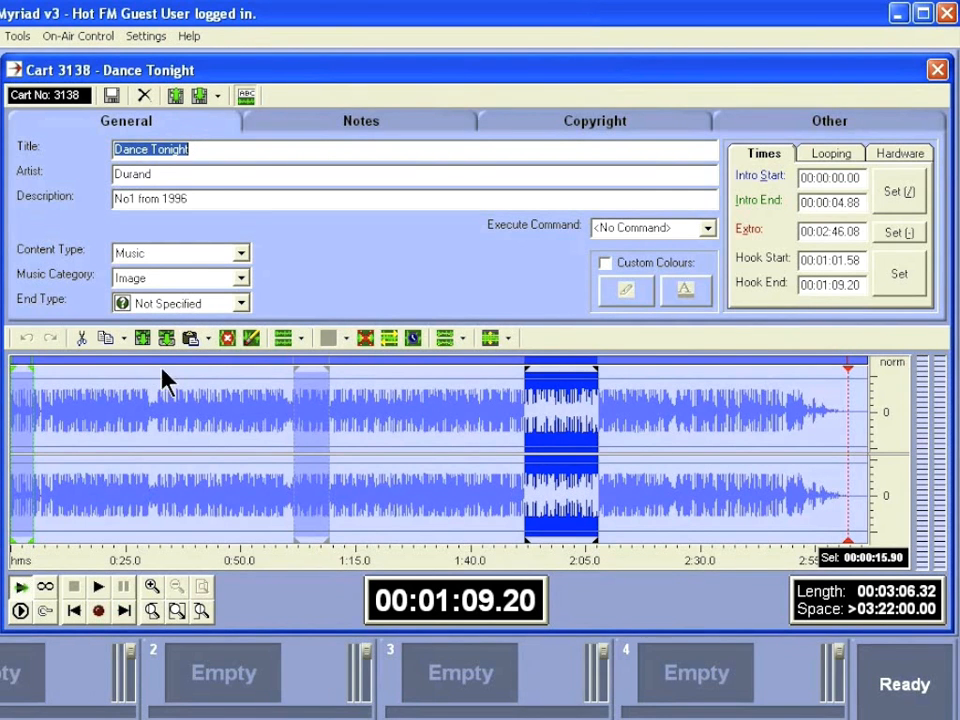
Copy the selected audio, and close the Dance Tonight cart without saving its changes
click(106, 339)
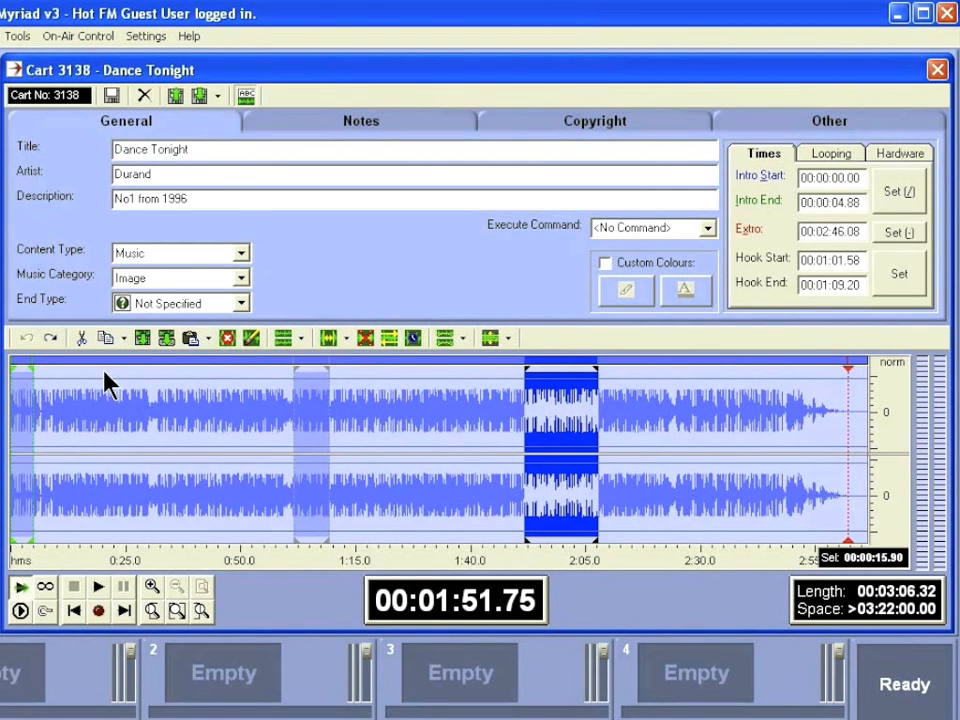
click(936, 69)
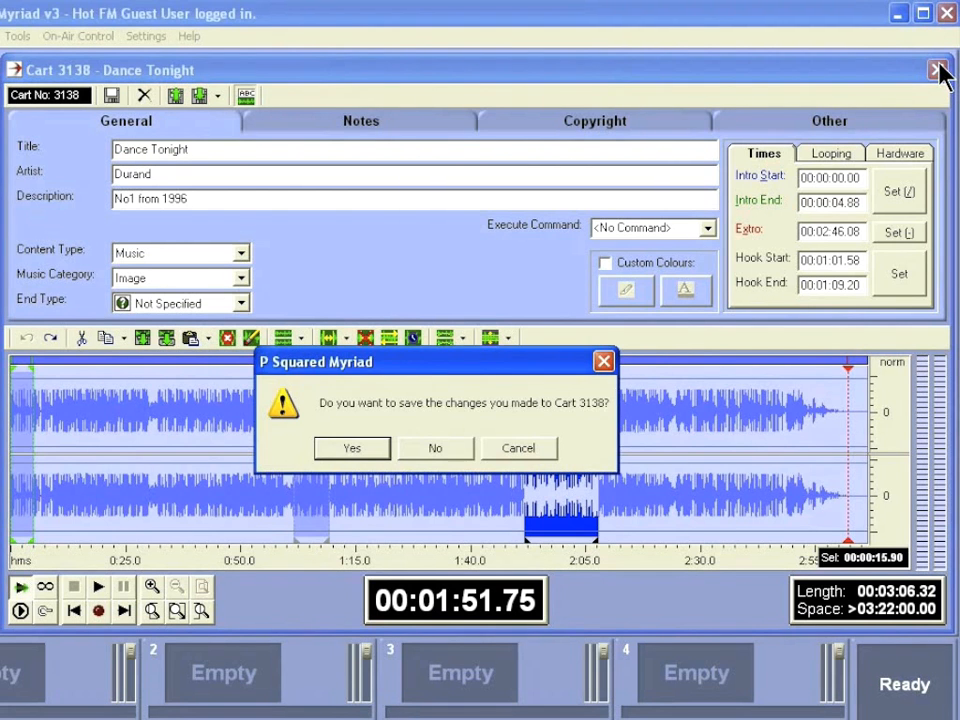
click(464, 449)
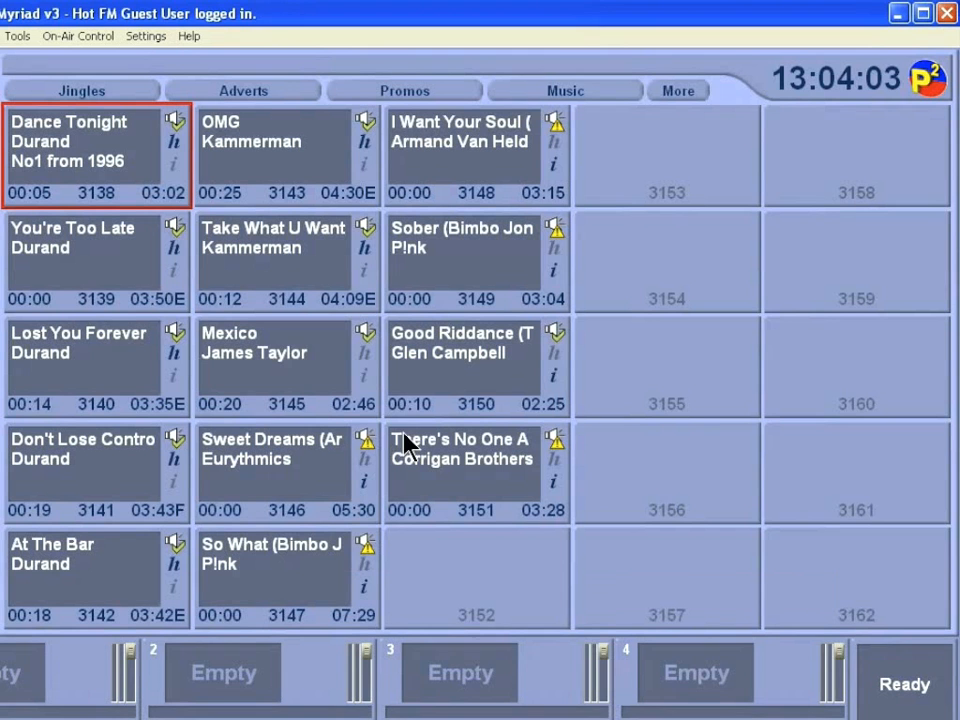
Open the You're Too Late cart and paste the copied audio at about 2:06.4
double_click(116, 274)
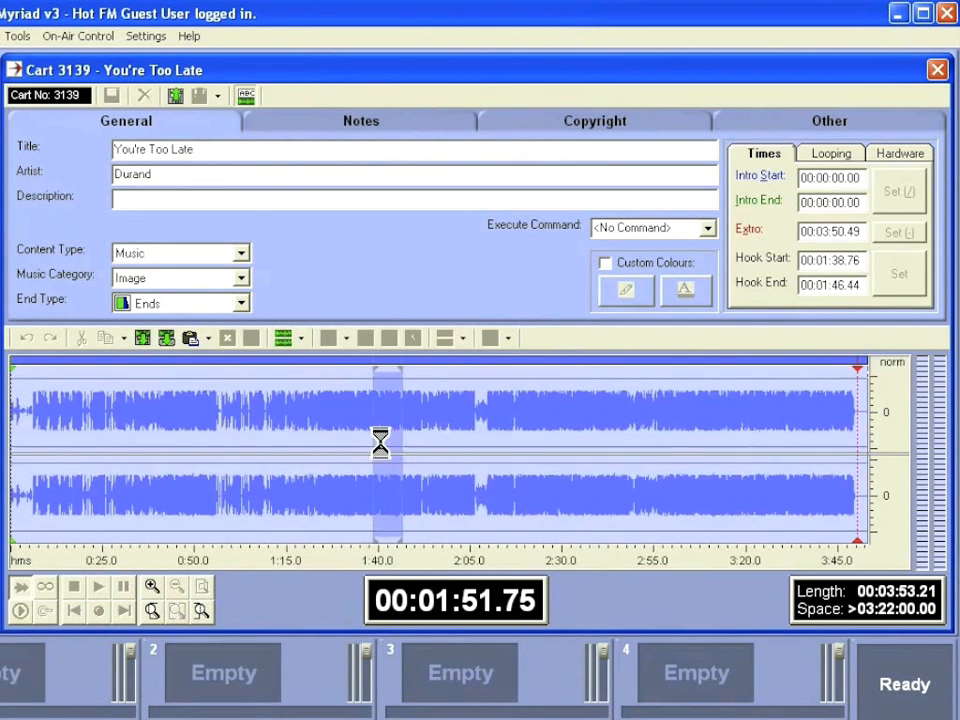
drag(482, 449, 477, 449)
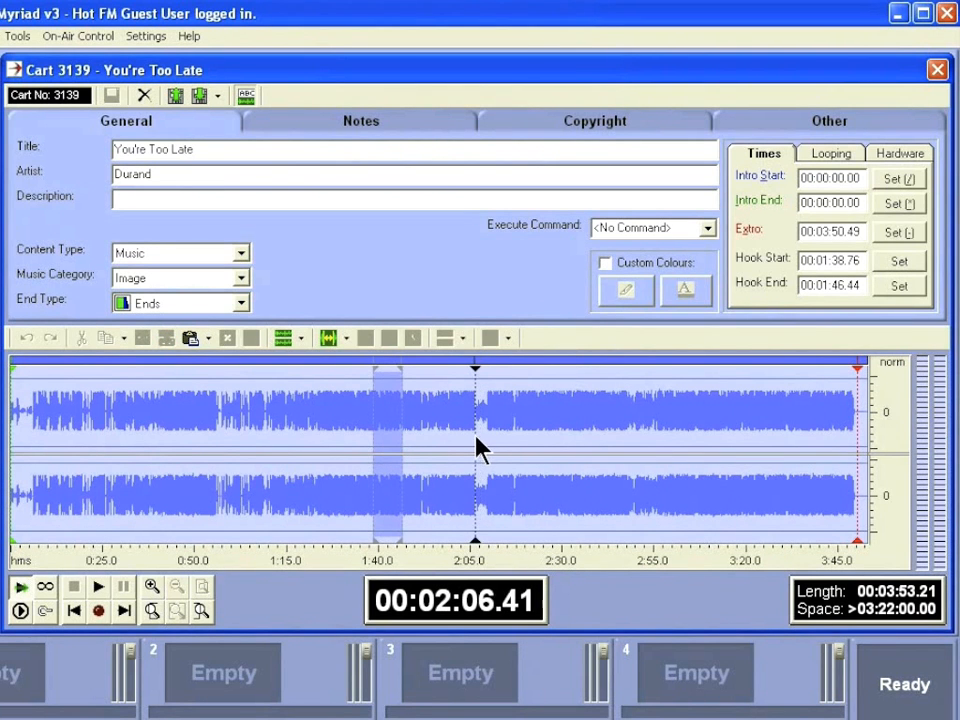
click(191, 337)
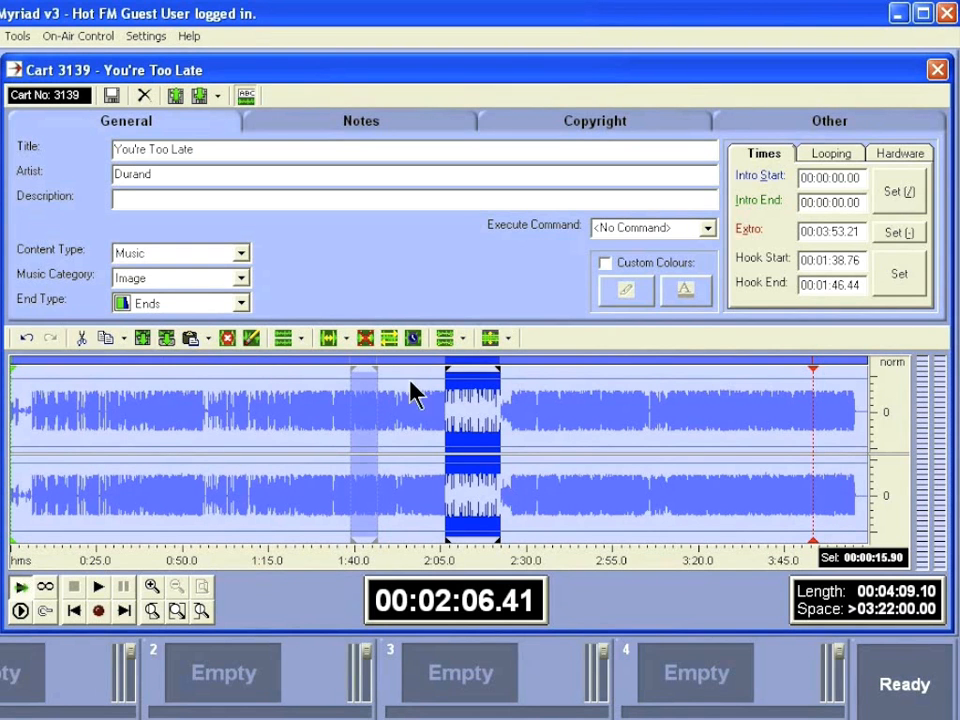
Amplify about 22 seconds of audio starting at about 2:00.7 to above 100%, and undo the volume change
click(288, 425)
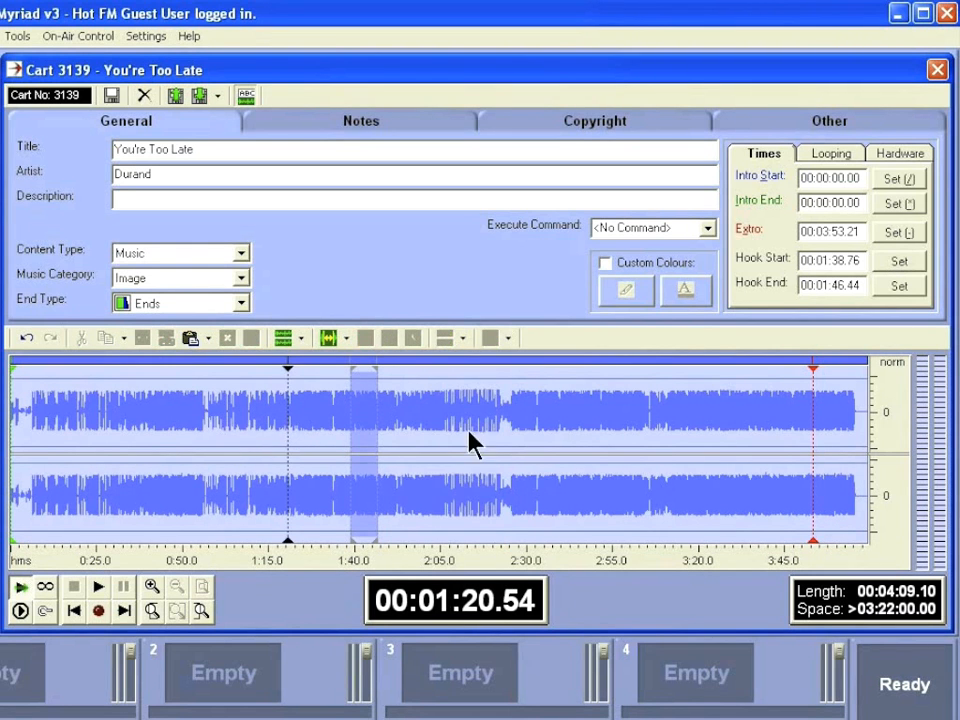
drag(426, 437, 500, 440)
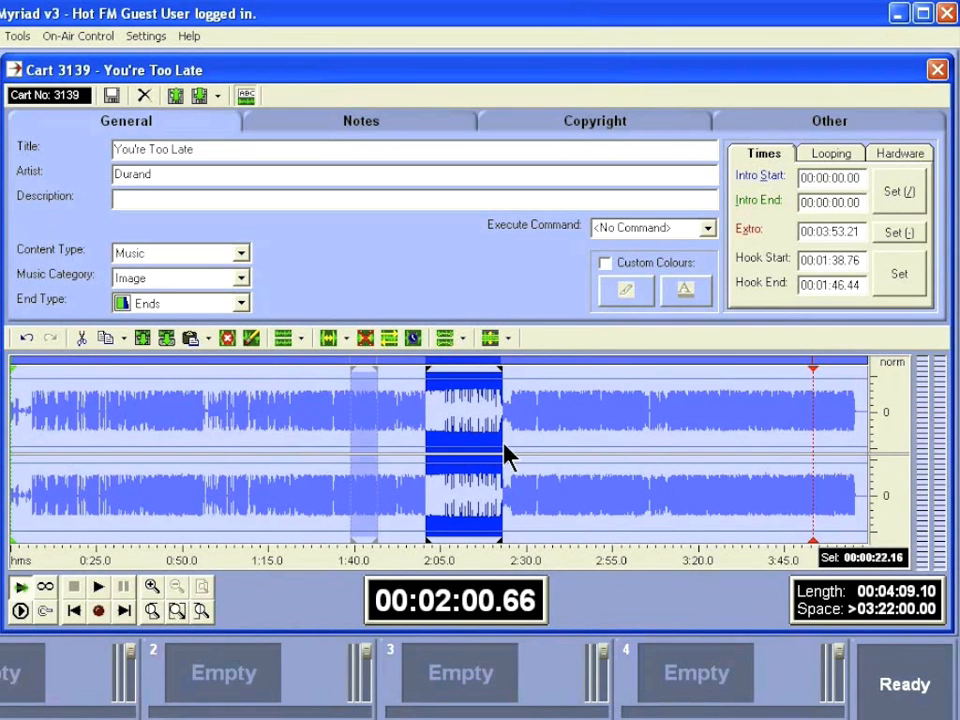
click(508, 341)
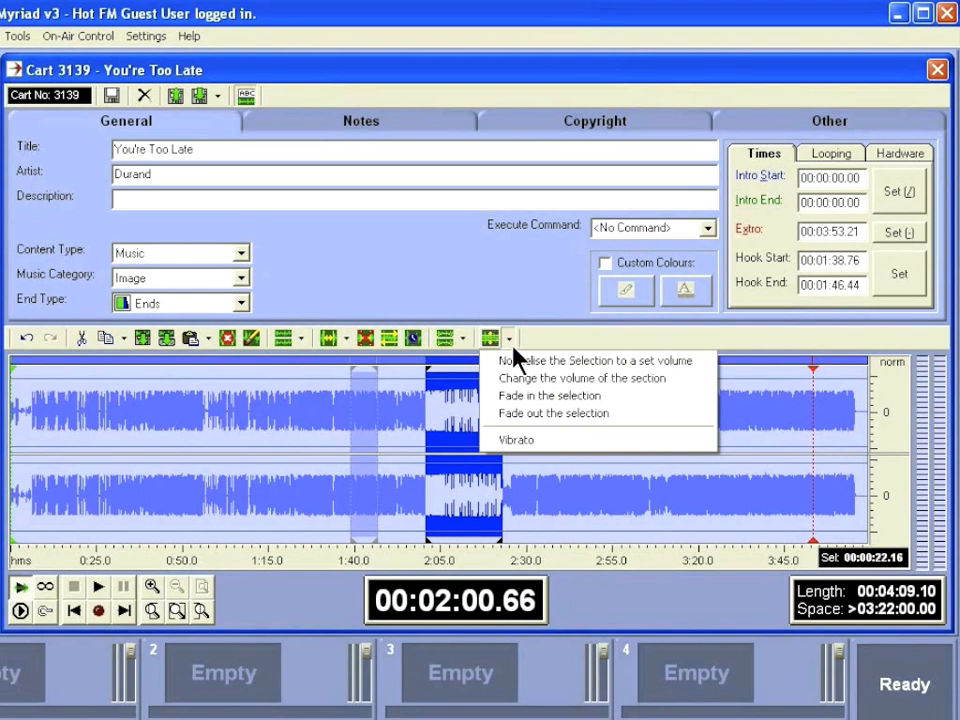
click(513, 382)
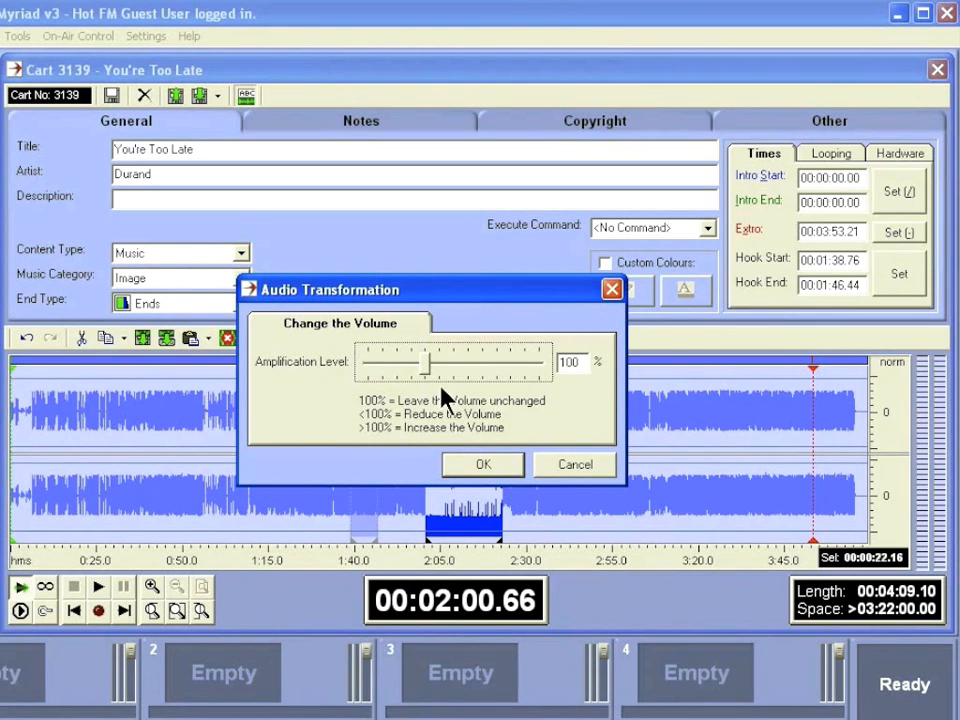
drag(428, 364, 460, 368)
click(470, 466)
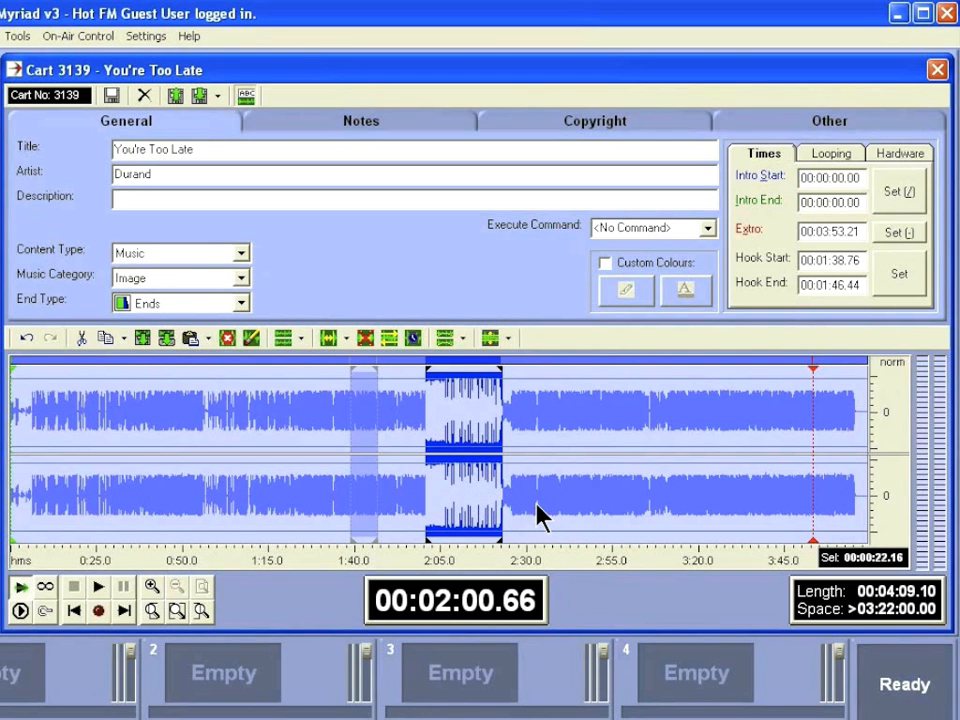
click(26, 339)
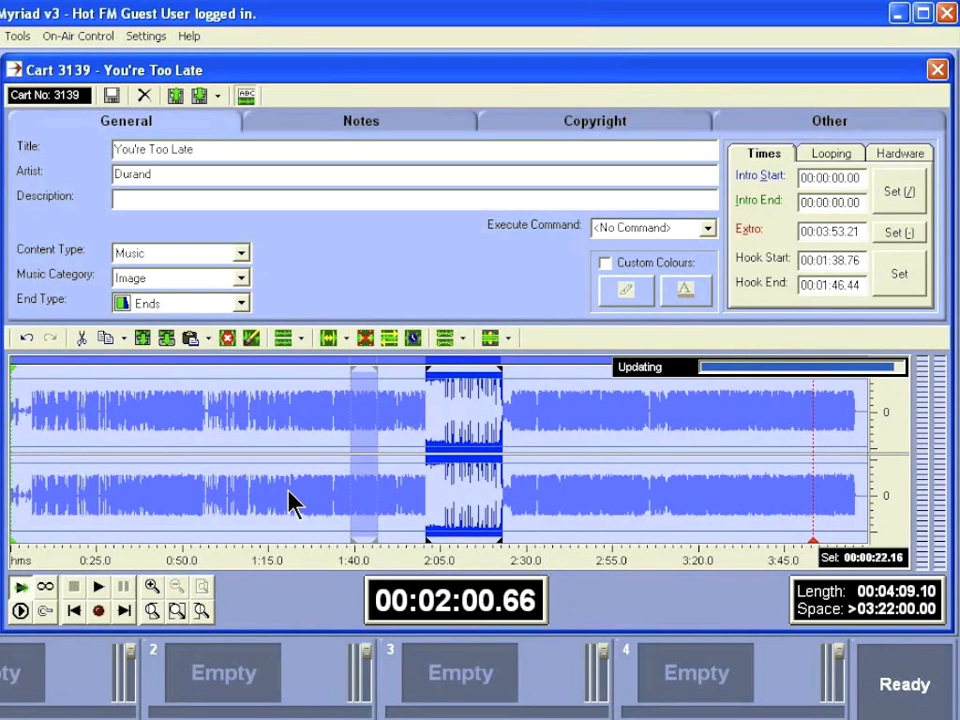
Select the entire track and normalise it to a volume level of 63%
double_click(460, 414)
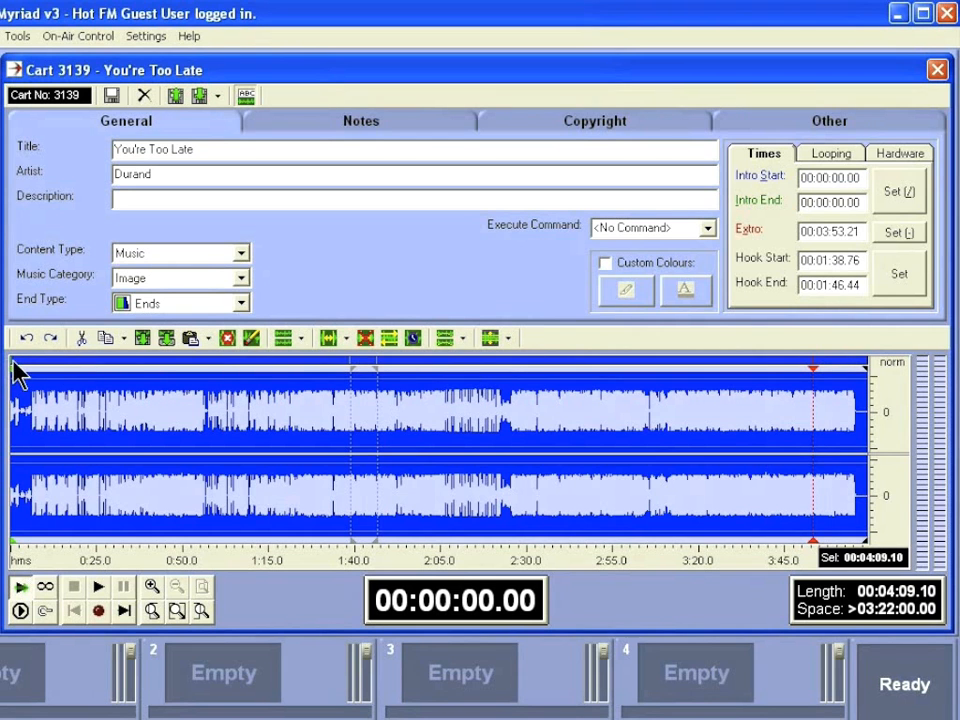
click(611, 440)
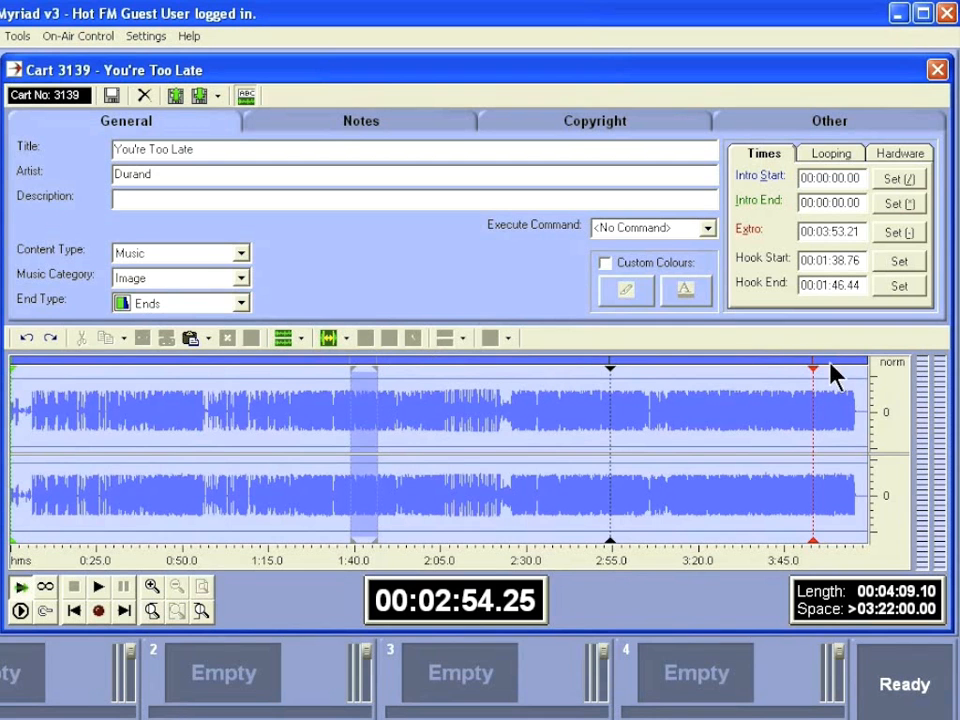
click(532, 428)
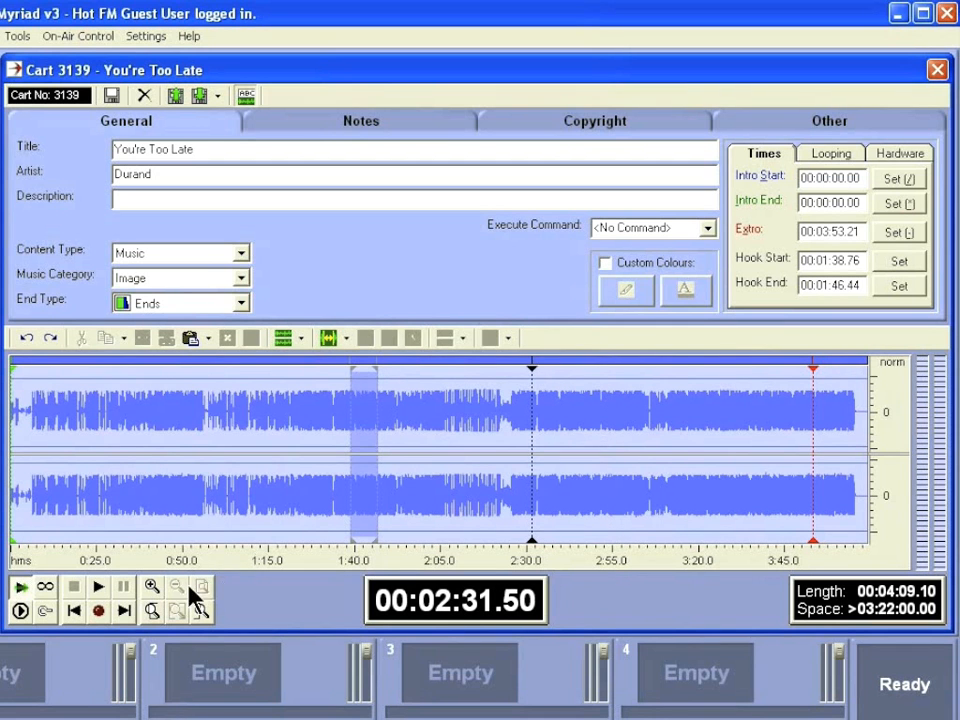
double_click(521, 442)
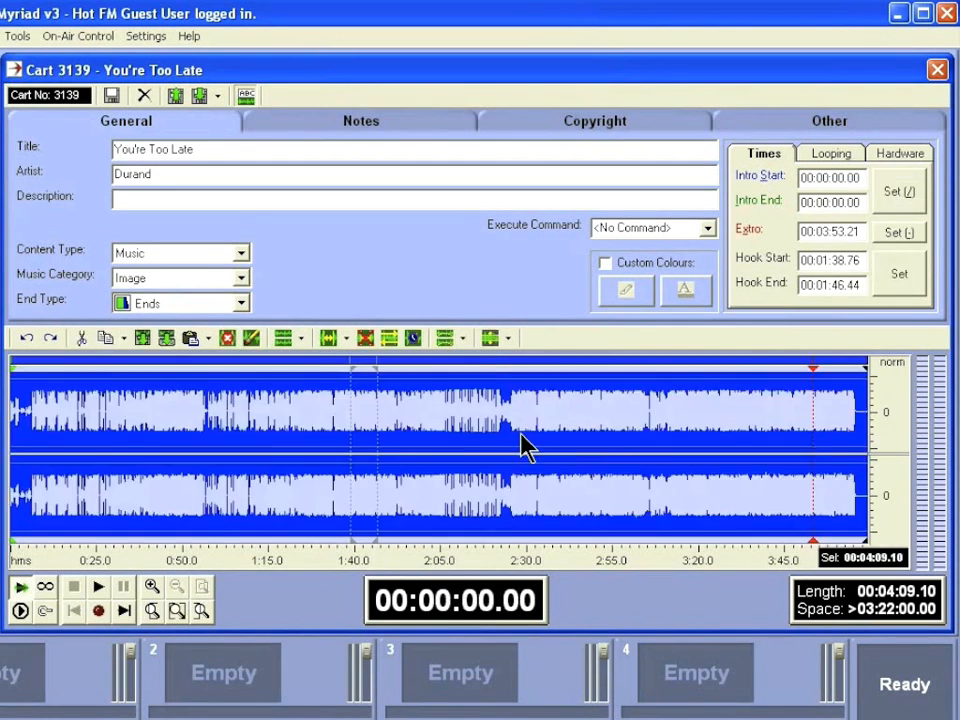
click(491, 341)
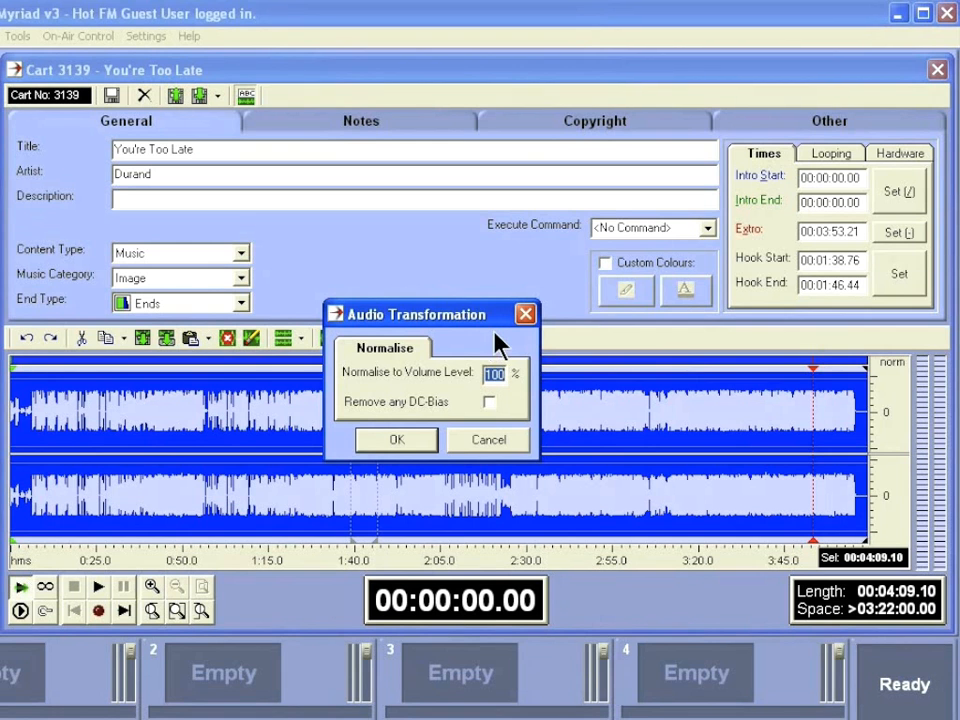
text(63)
click(370, 442)
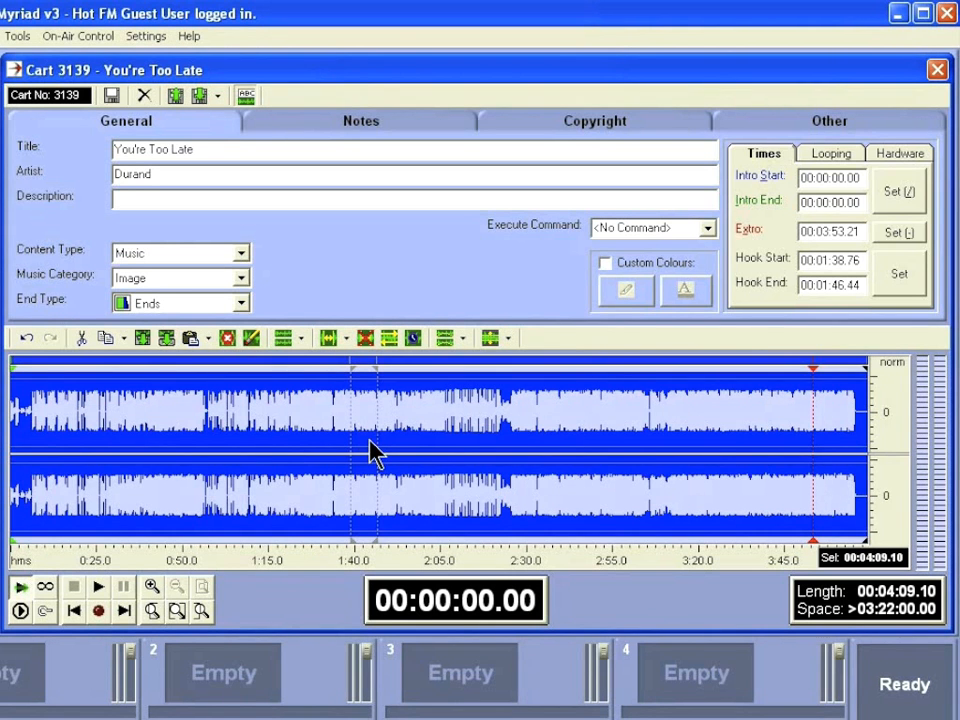
Select about 20 seconds of audio from about 1:04.4, and examine the channel editing, silence and noise insertion, and effect options
click(277, 448)
drag(233, 424, 300, 430)
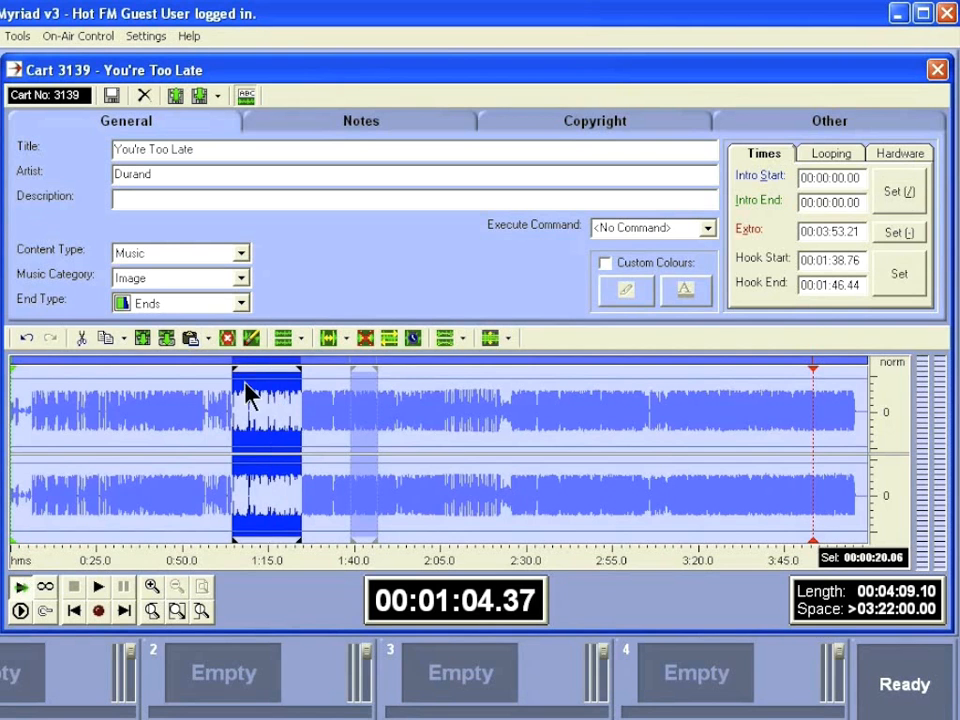
click(300, 340)
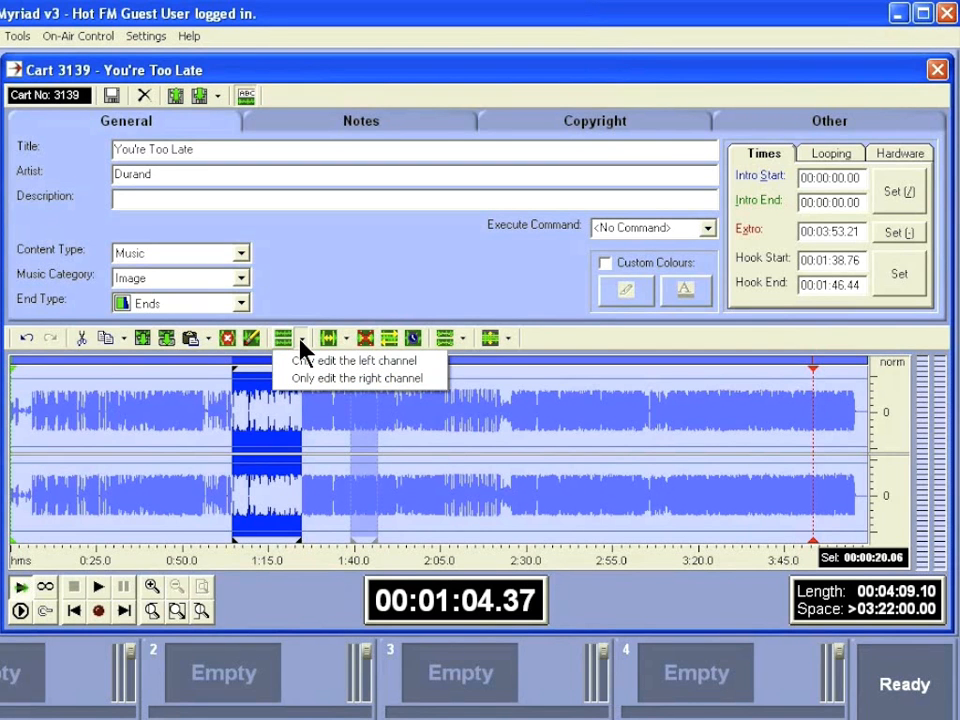
click(302, 342)
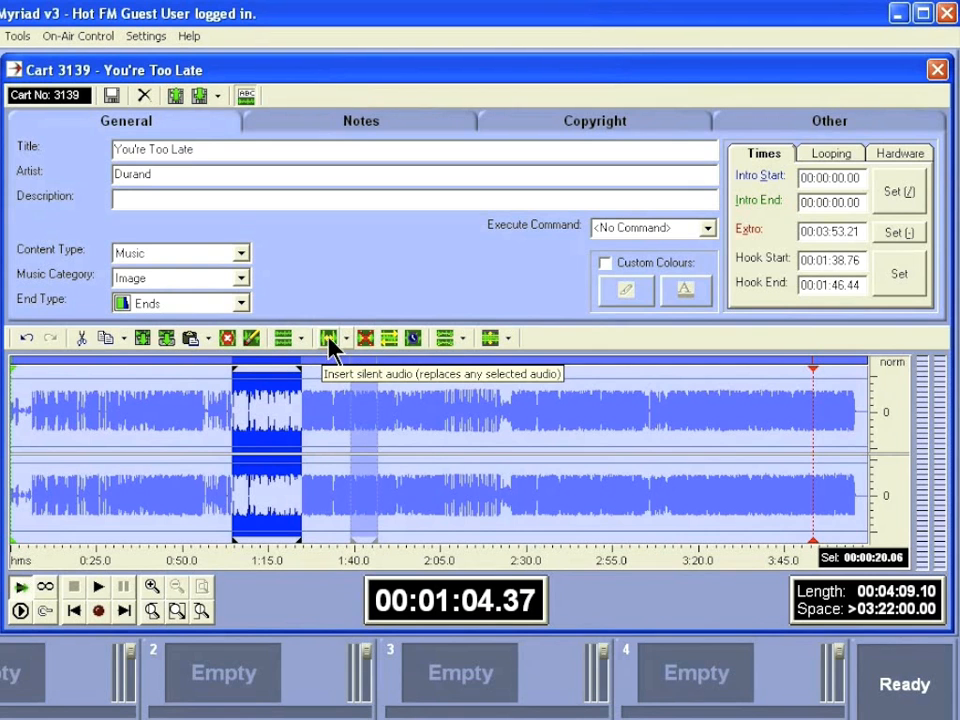
click(347, 340)
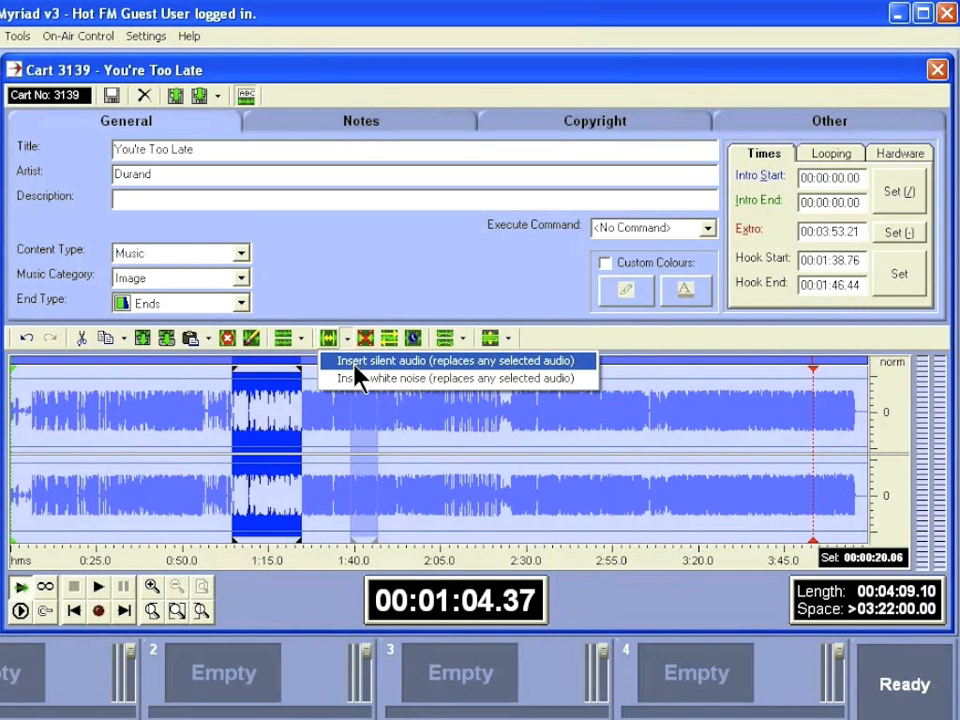
click(365, 285)
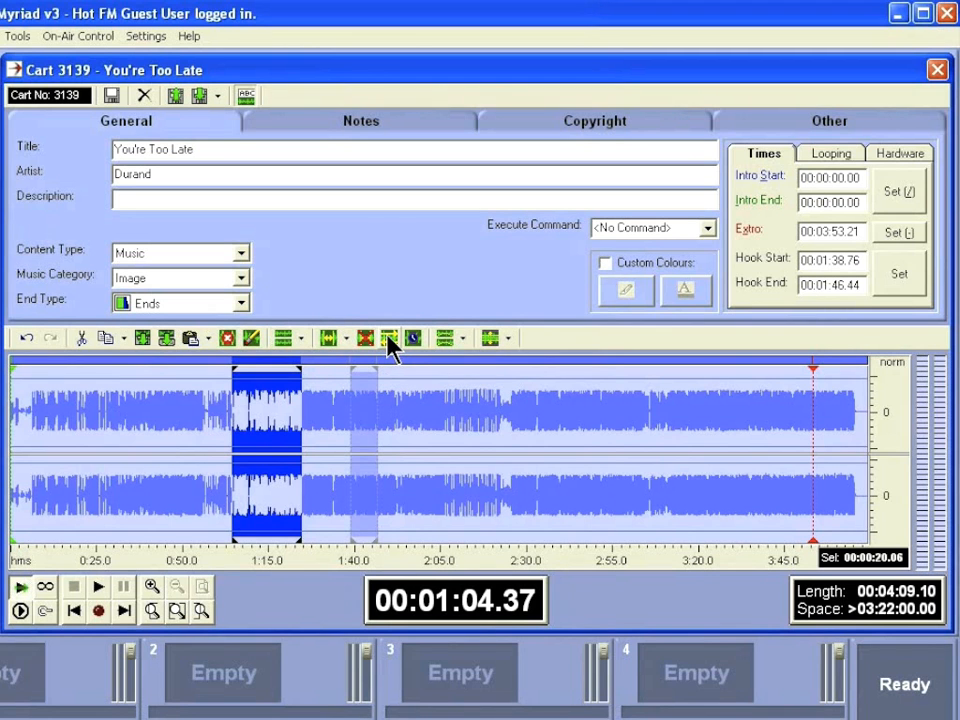
click(463, 338)
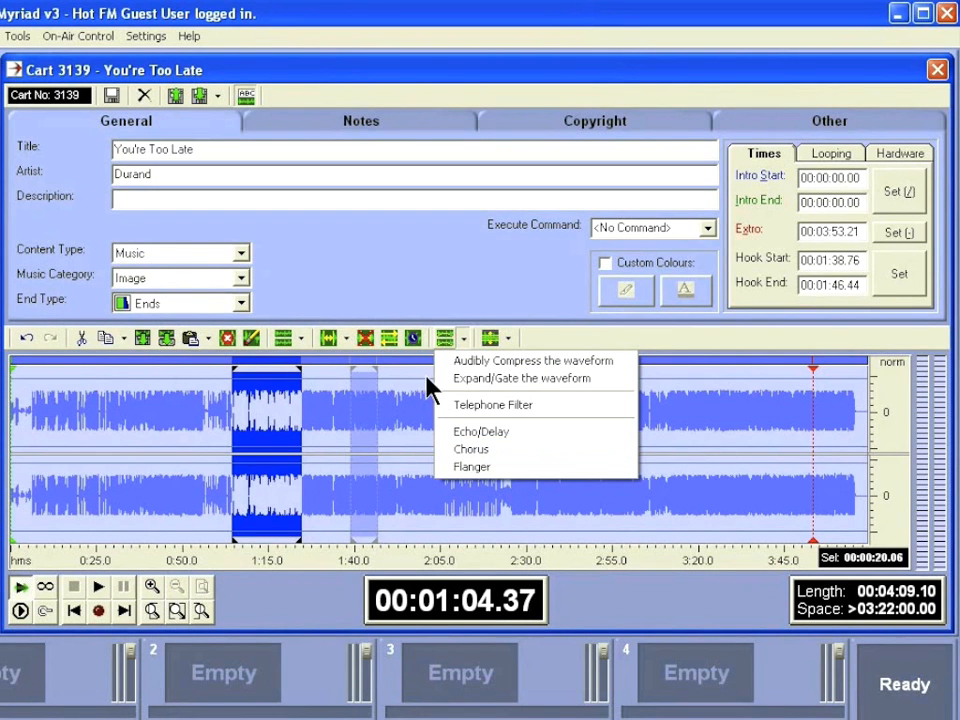
Select about 7.8 seconds of audio from about 2:07.9, examine the normalise, volume, fade and vibrato options, and clear the selection
click(401, 386)
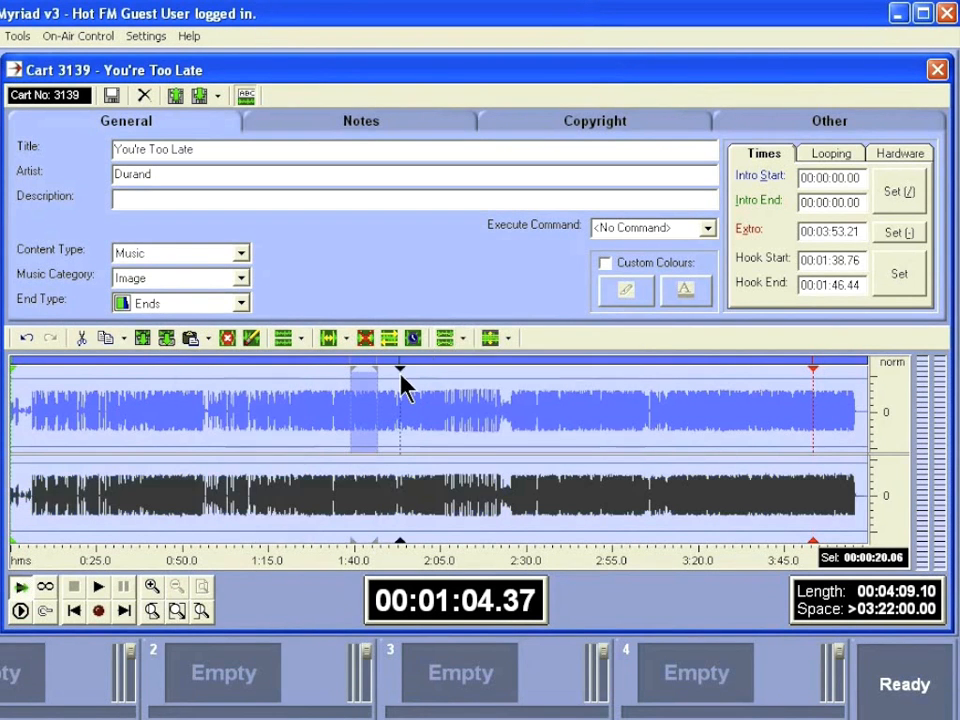
click(416, 474)
drag(450, 440, 476, 422)
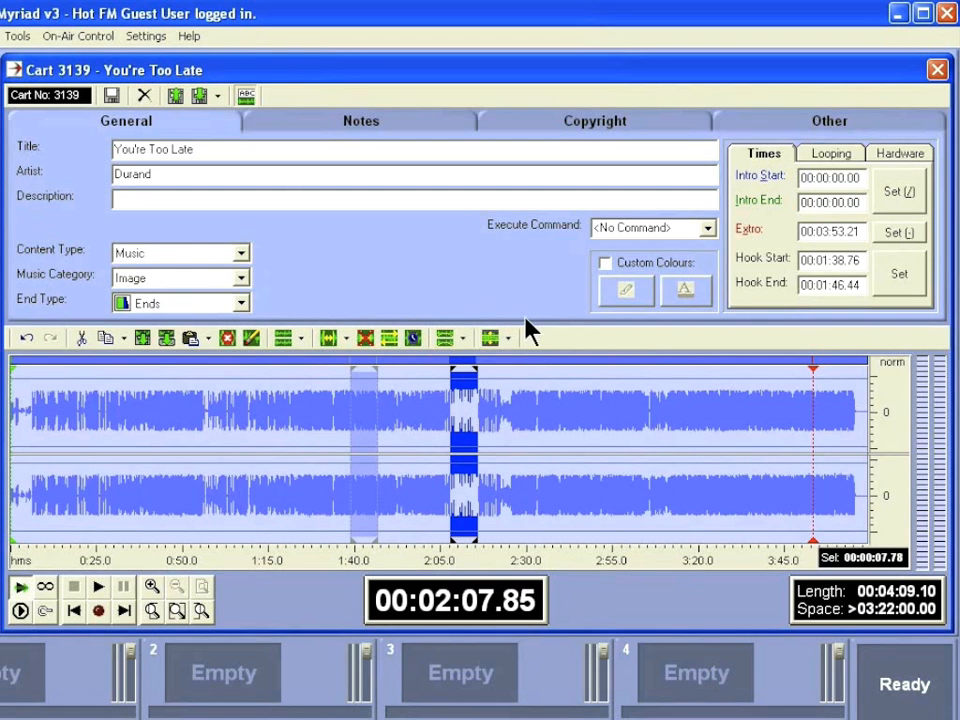
click(507, 338)
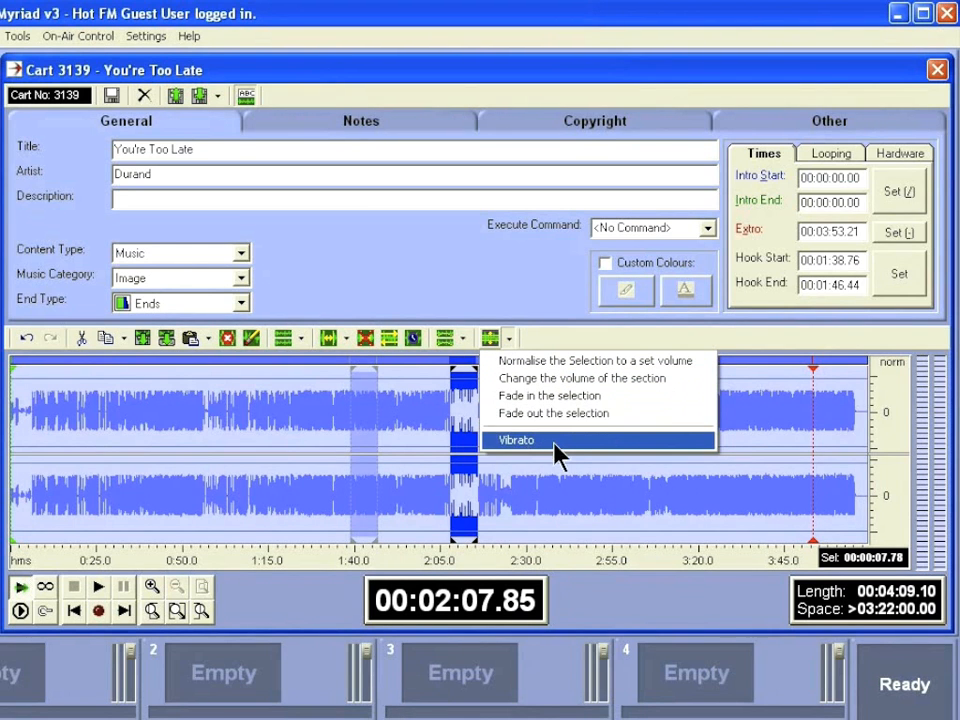
click(543, 495)
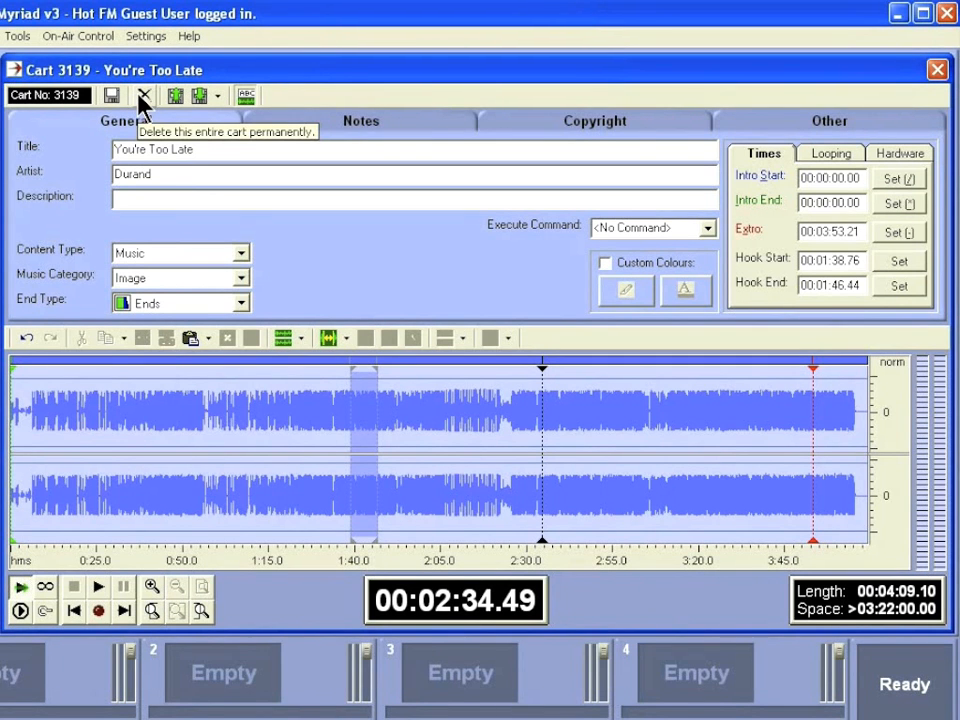
Examine the cart's transport file and audio file export options, and hide and redisplay the cart descriptions twice
click(217, 97)
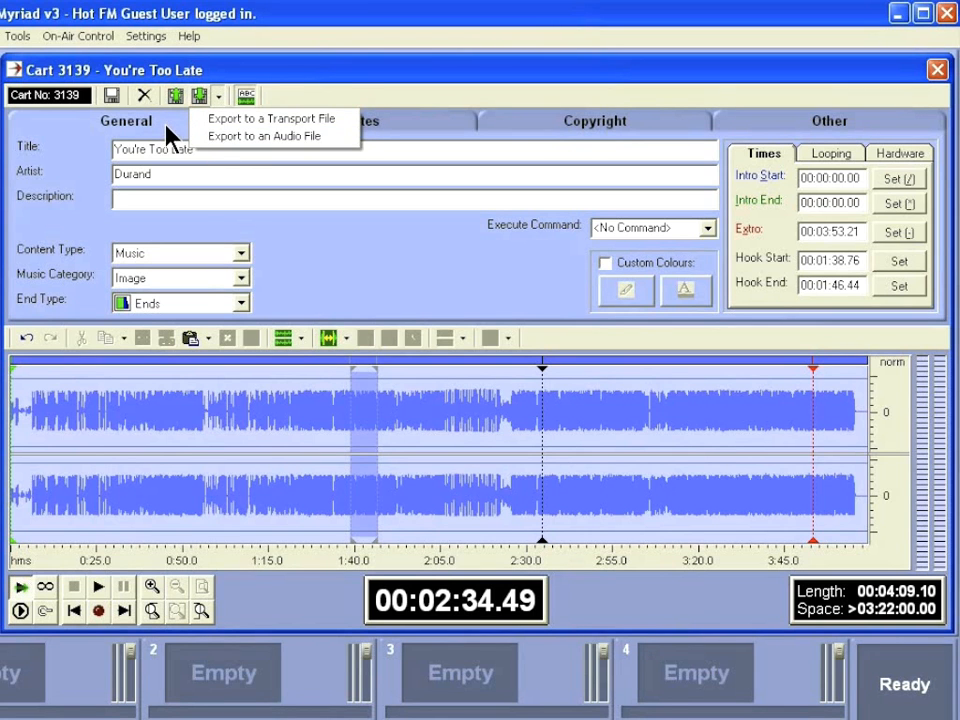
click(198, 99)
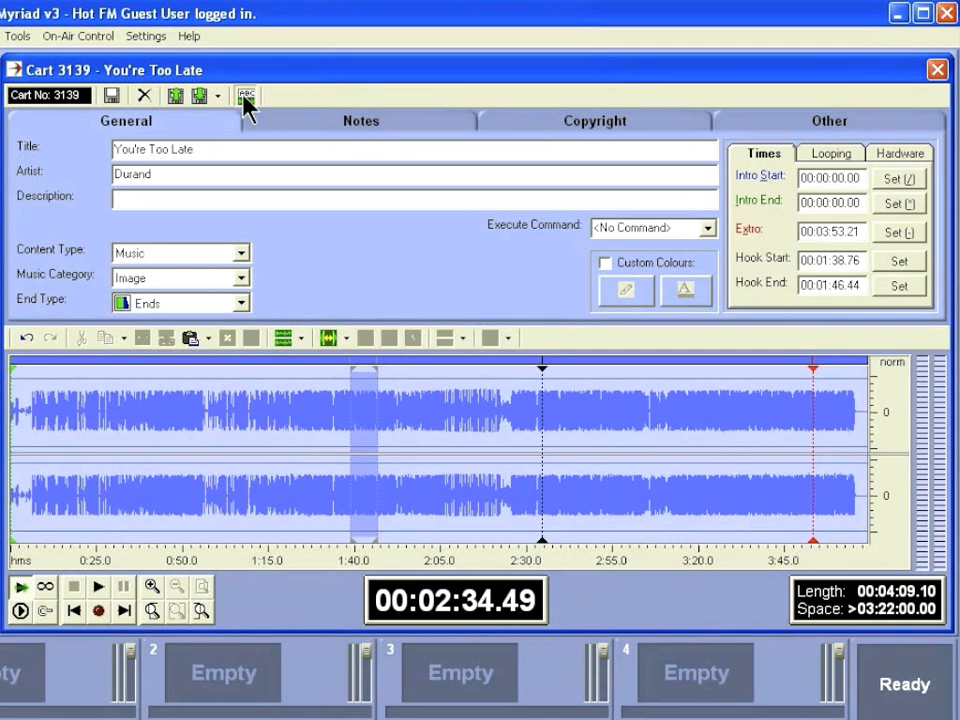
click(245, 96)
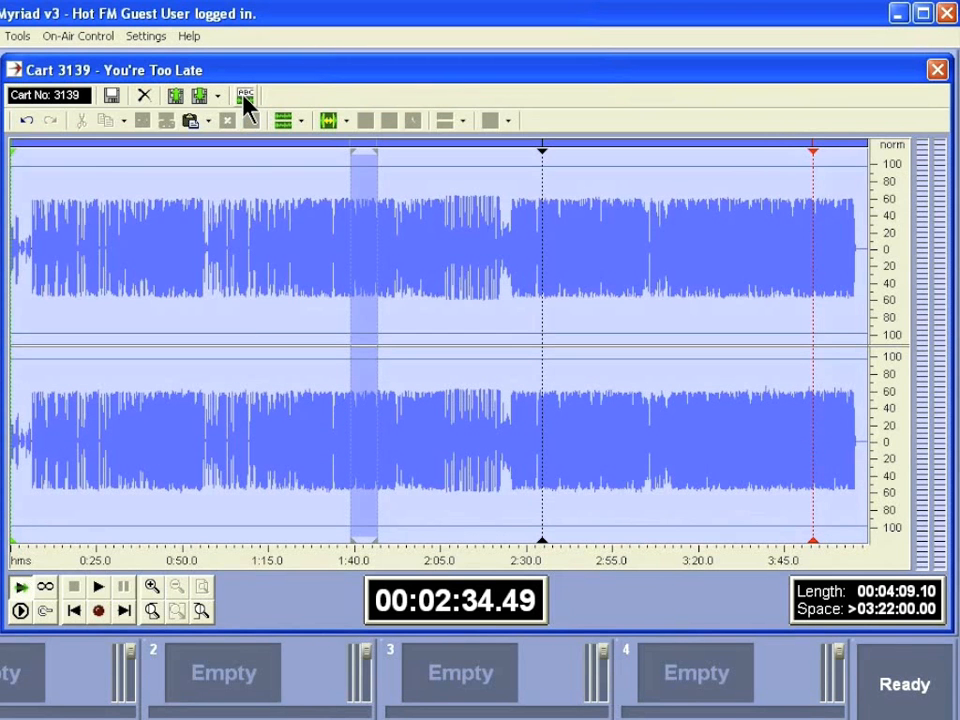
click(245, 98)
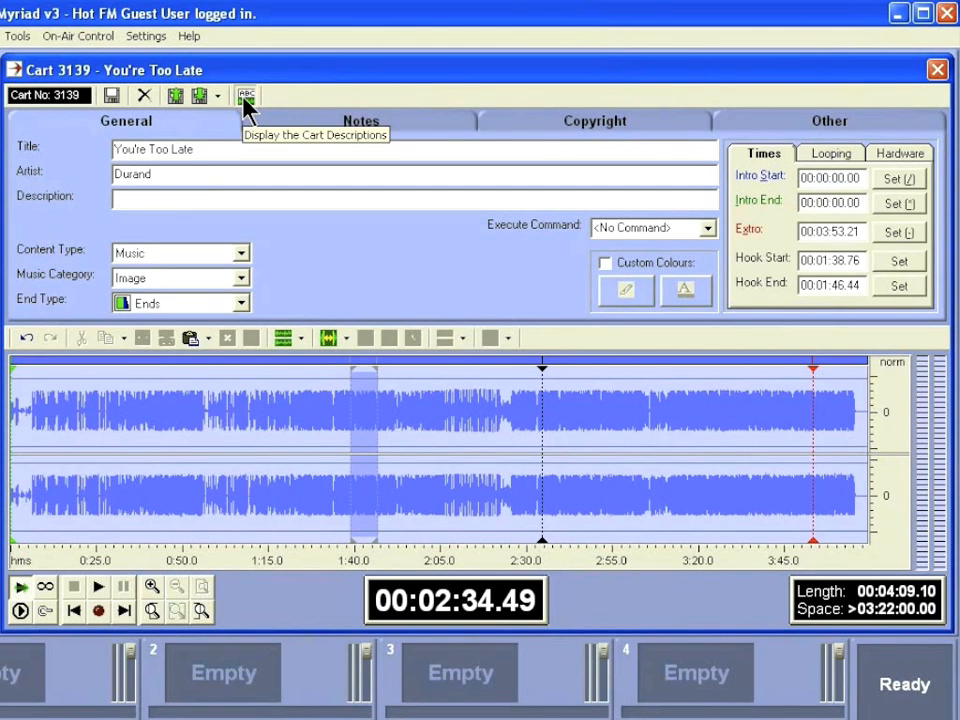
click(246, 102)
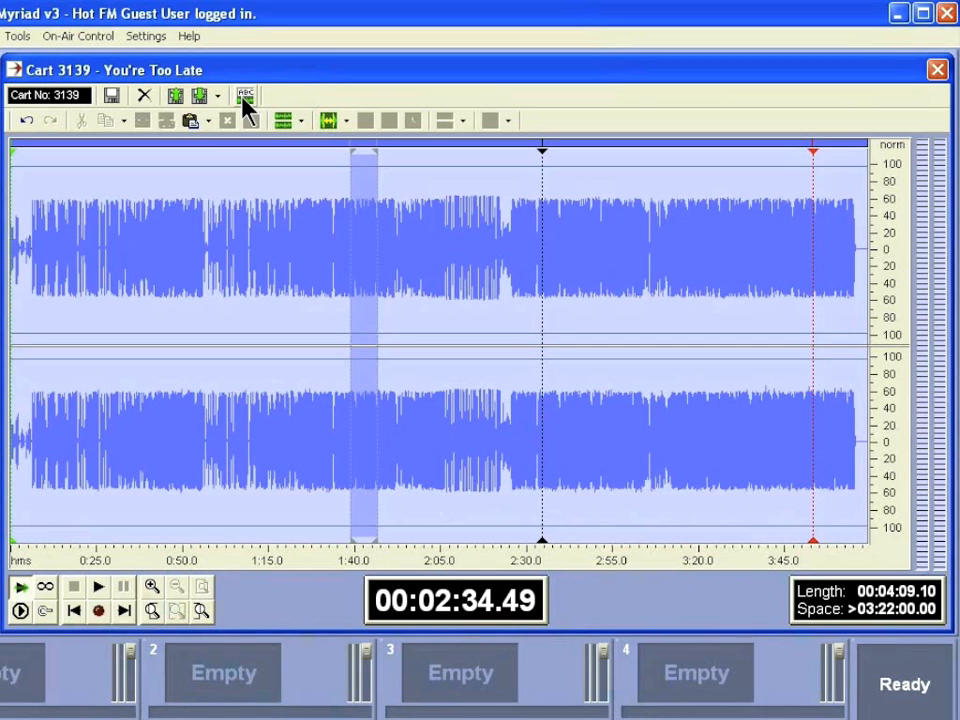
click(246, 100)
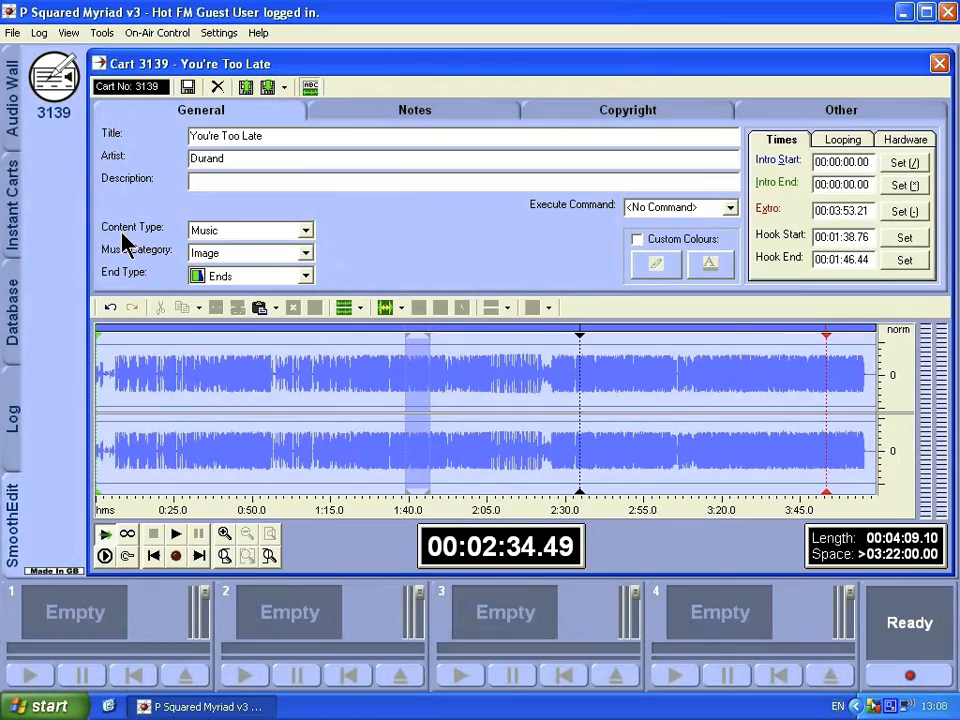
Look through the Audio Wall, Database, Log and Instant Carts views while the cart stays open for editing
click(12, 98)
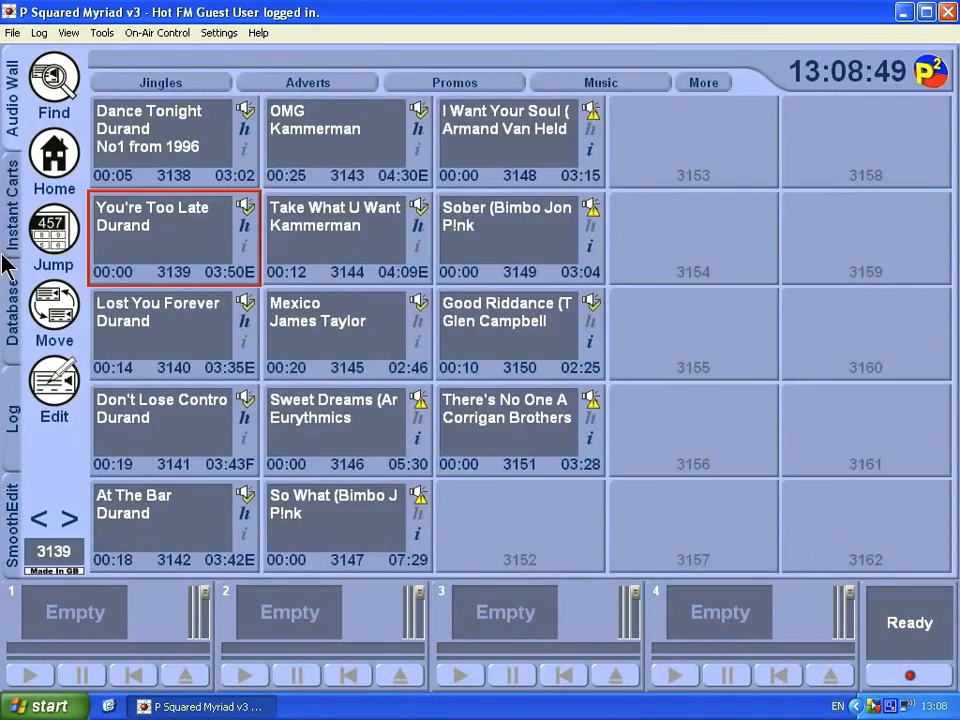
click(12, 340)
click(10, 418)
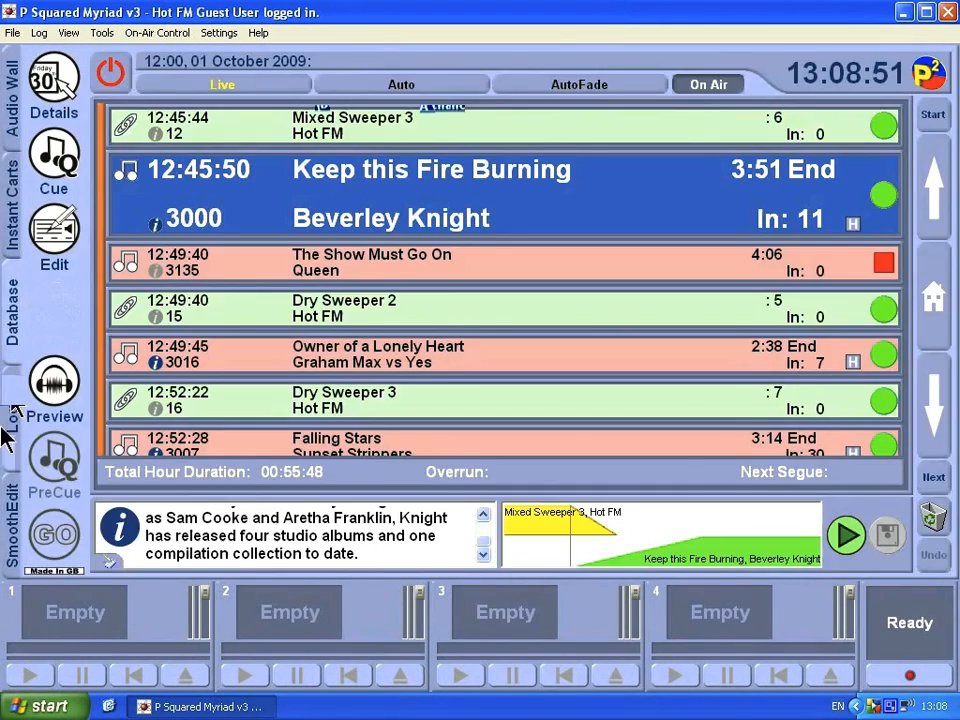
click(15, 225)
Return to SmoothEdit and close the You're Too Late cart
click(12, 520)
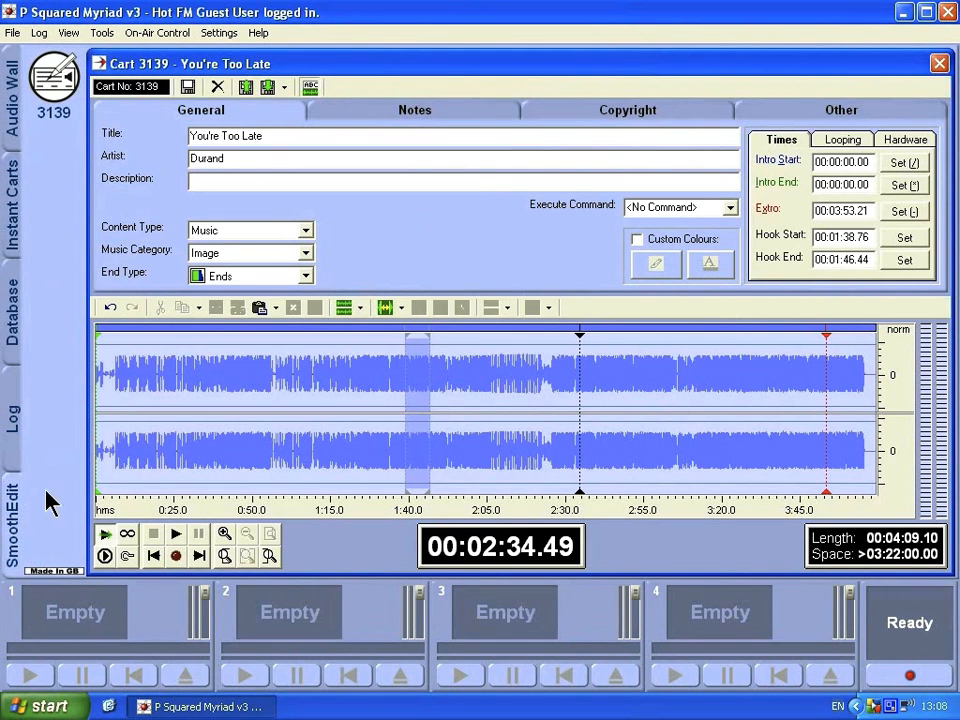
click(940, 64)
click(472, 410)
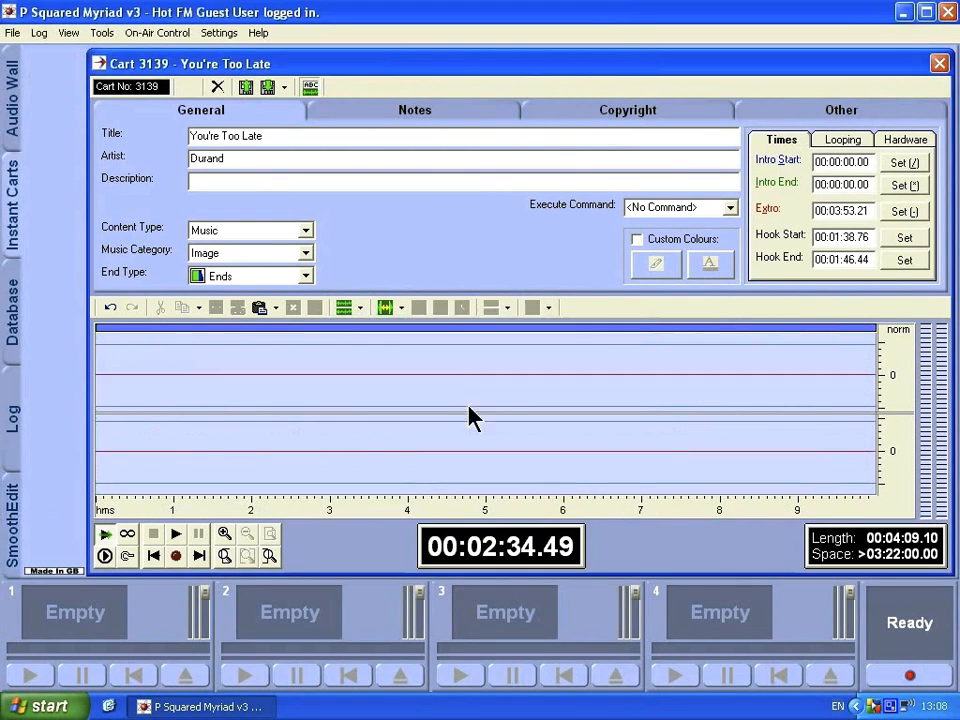